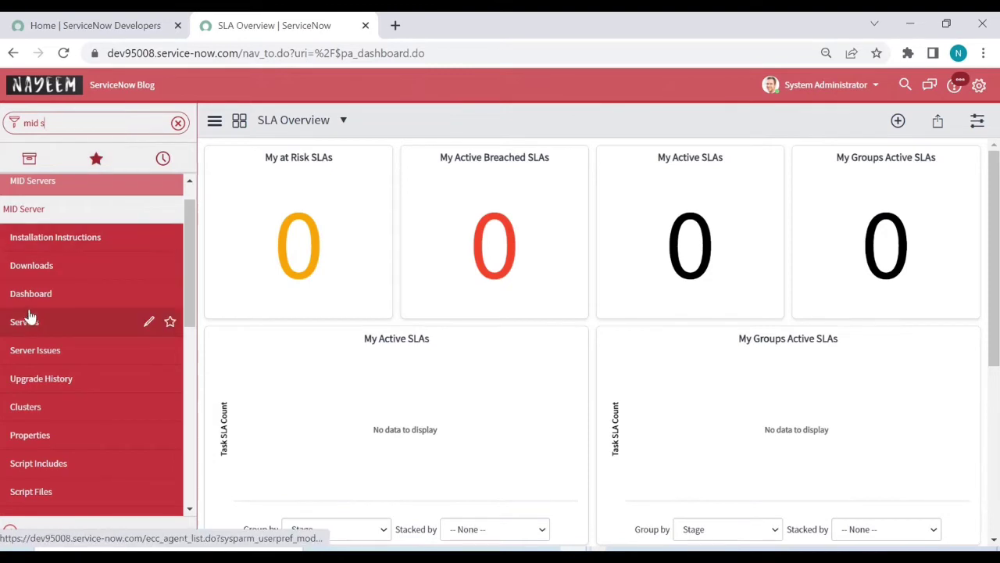
Step: Open MID Server > Servers and check that the NSBlog MID Server shows status Up
click(27, 320)
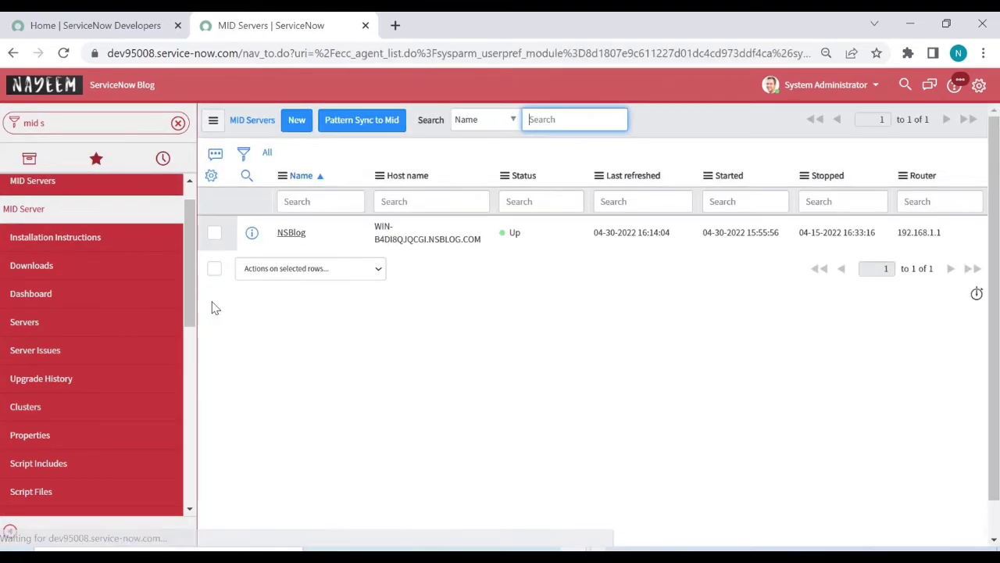
click(316, 176)
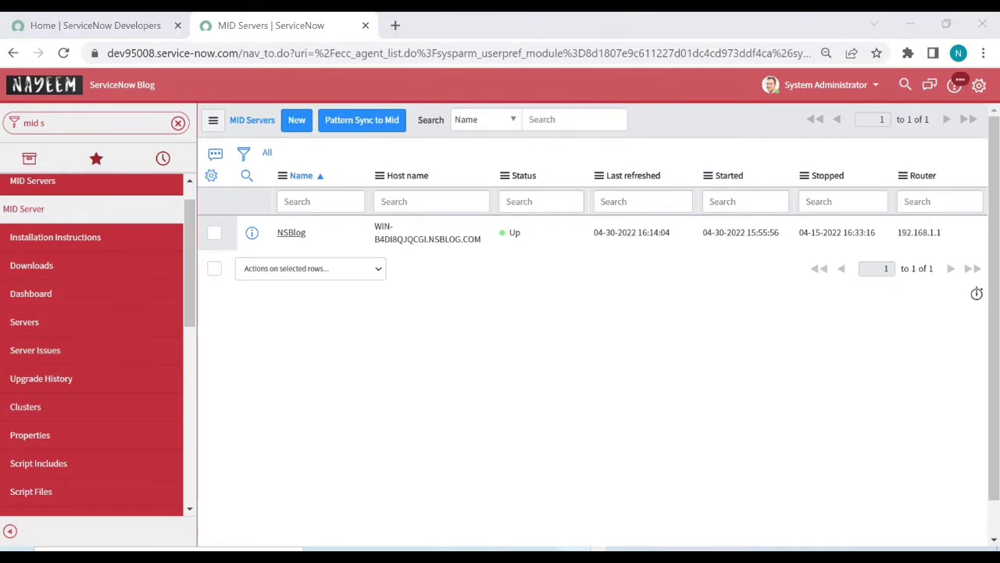
Step: Switch to the ServiceNow Blog Windows Server VM and get past its lock screen to Server Manager
mouse_move(575, 548)
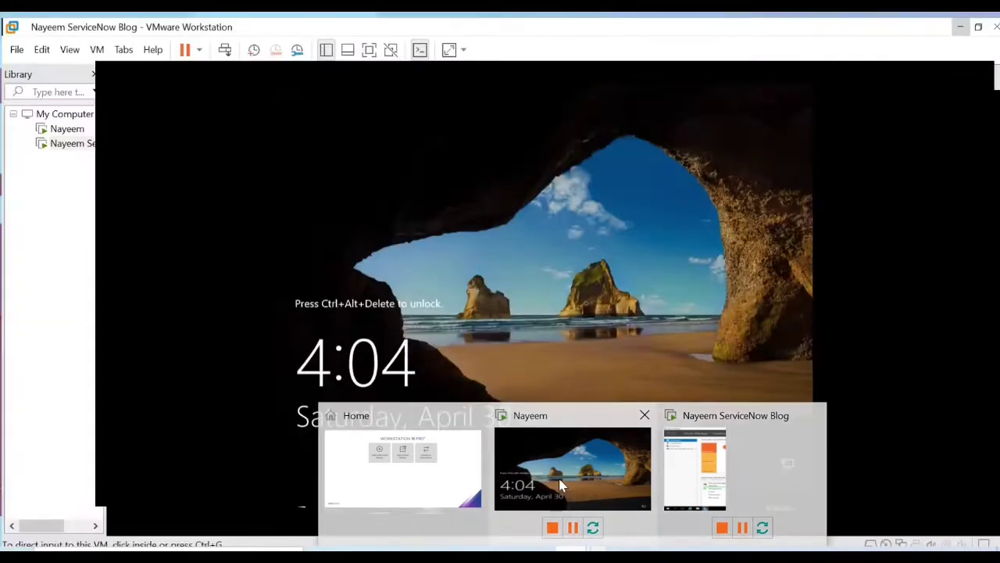
click(561, 484)
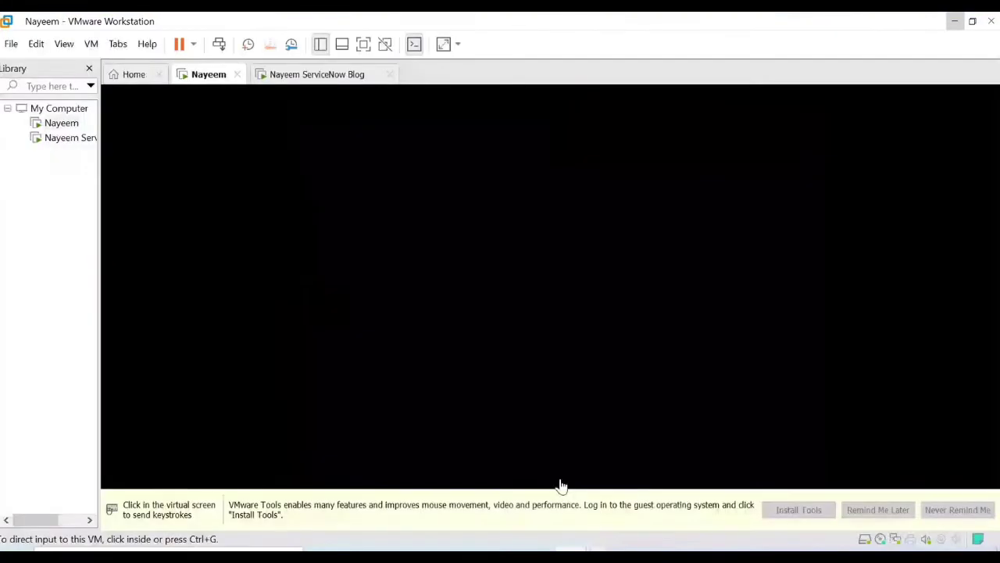
click(316, 76)
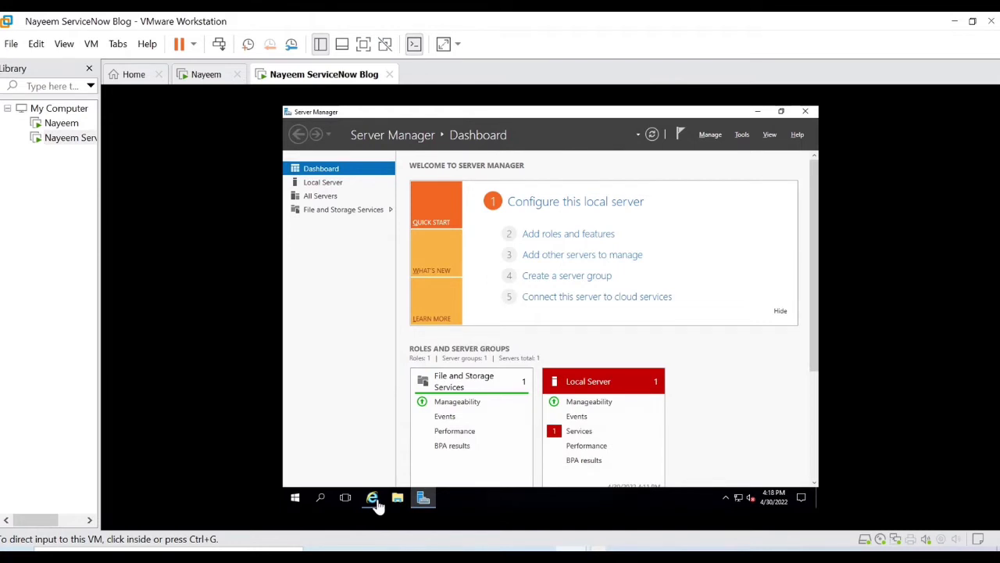
click(377, 502)
Step: Back in the browser, replace the navigator filter with 'itom' and open ITOM Guided Setup
mouse_move(577, 557)
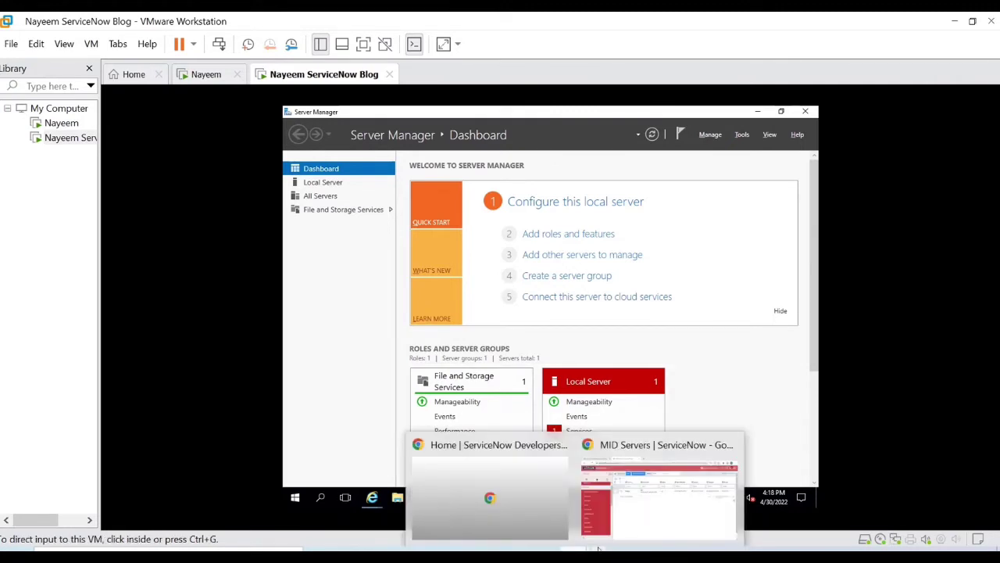
click(647, 521)
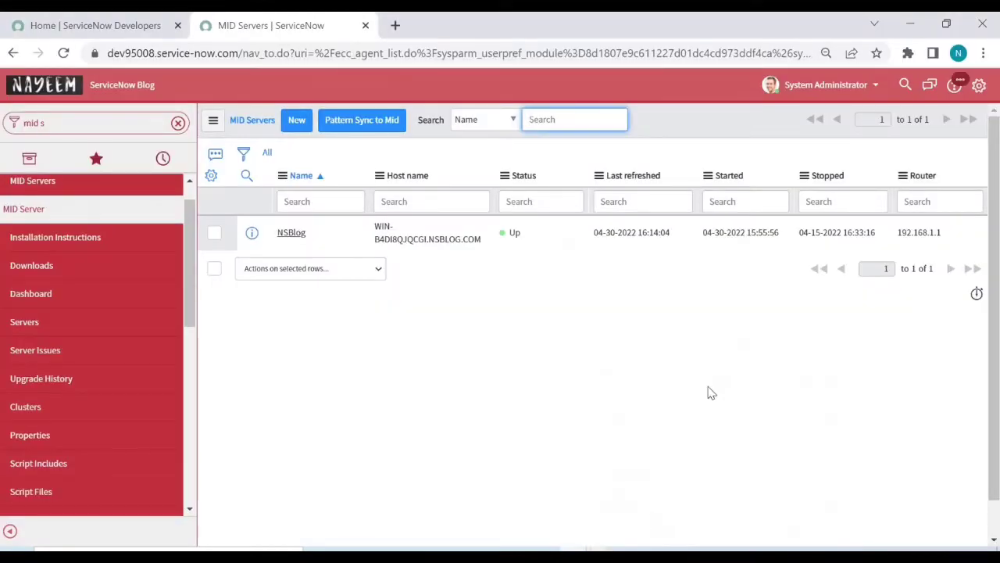
click(79, 125)
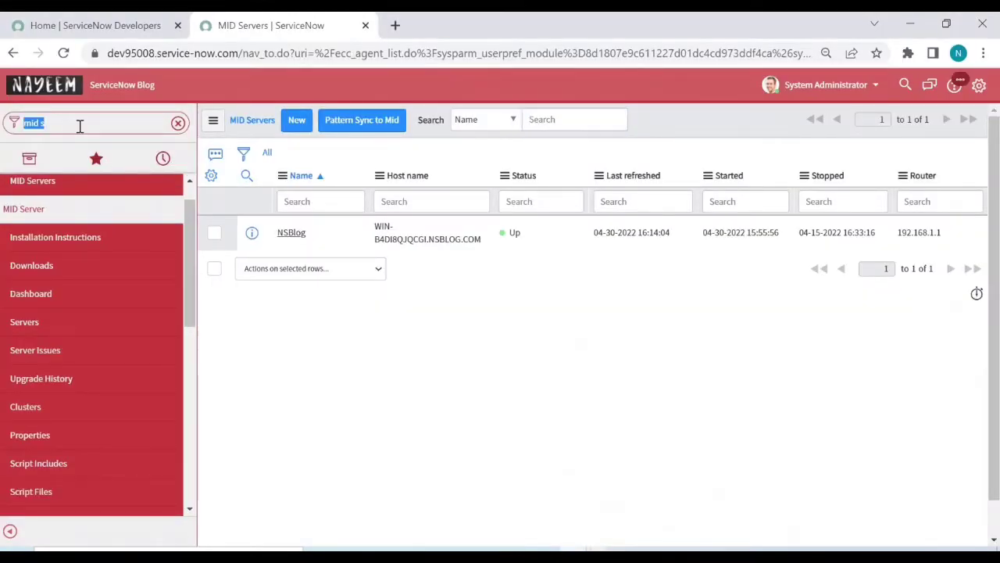
key(BackSpace)
text(it)
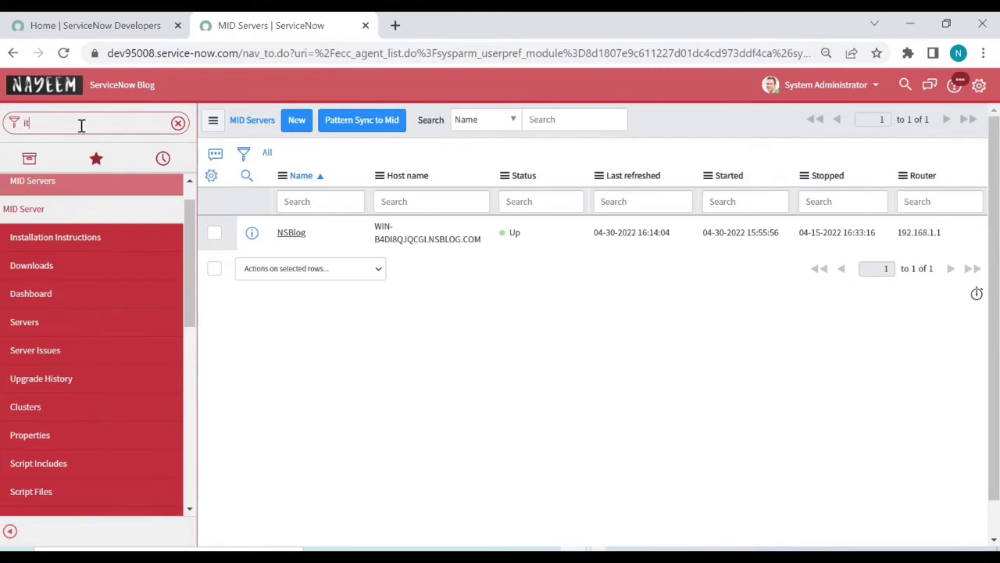
text(om)
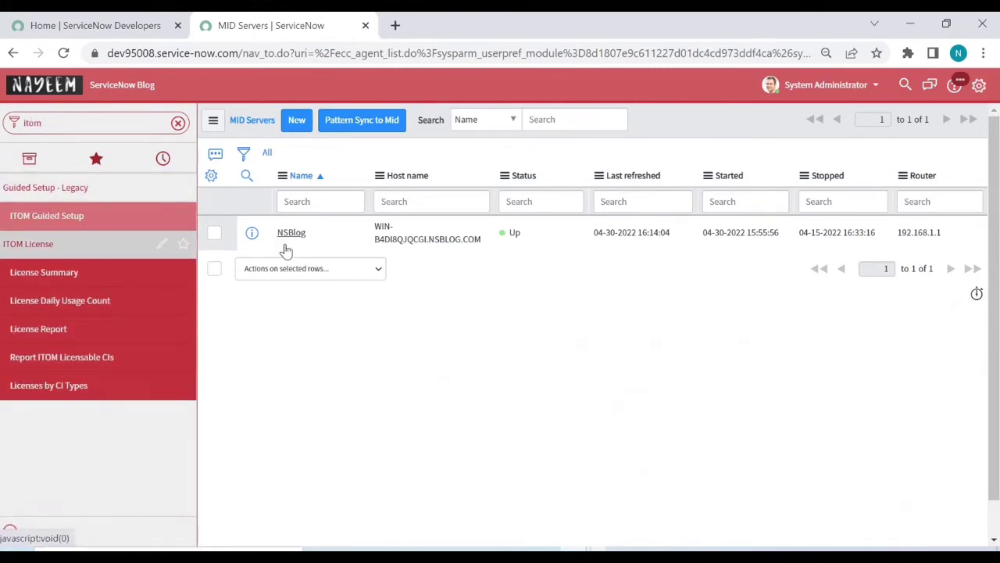
click(112, 221)
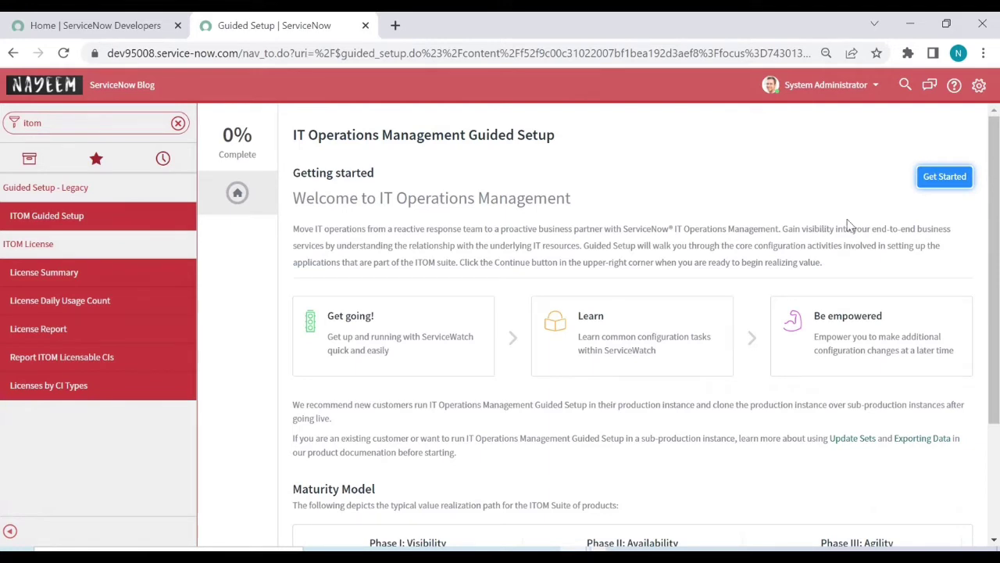
Step: Start the ITOM guided setup, begin the MID Server category, and configure the Create MID User task
click(944, 178)
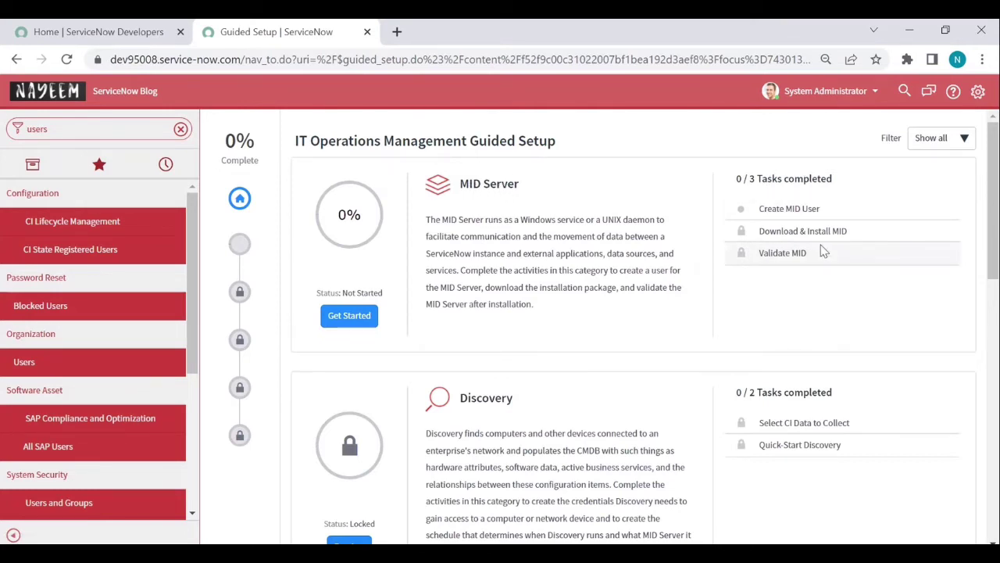
click(347, 318)
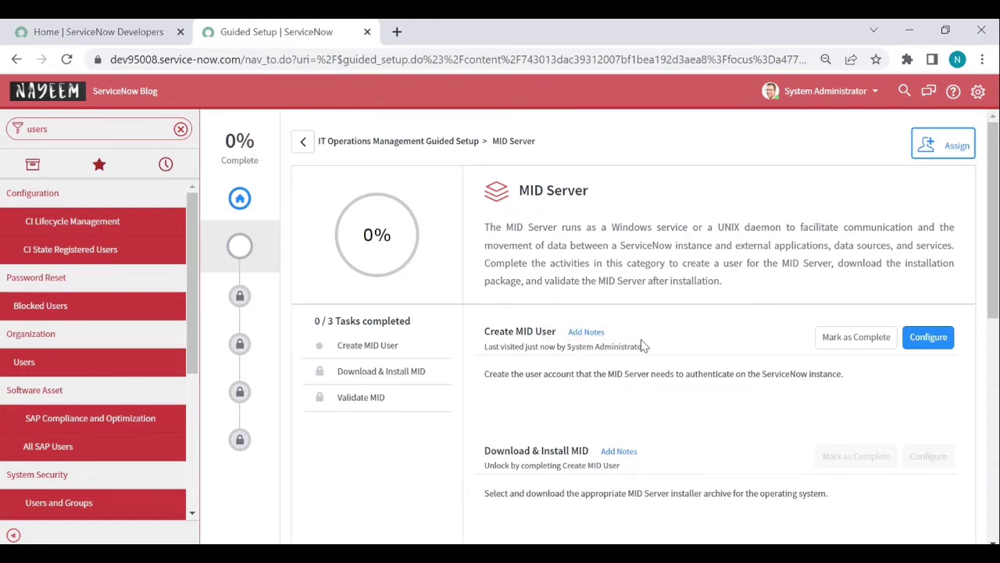
click(943, 346)
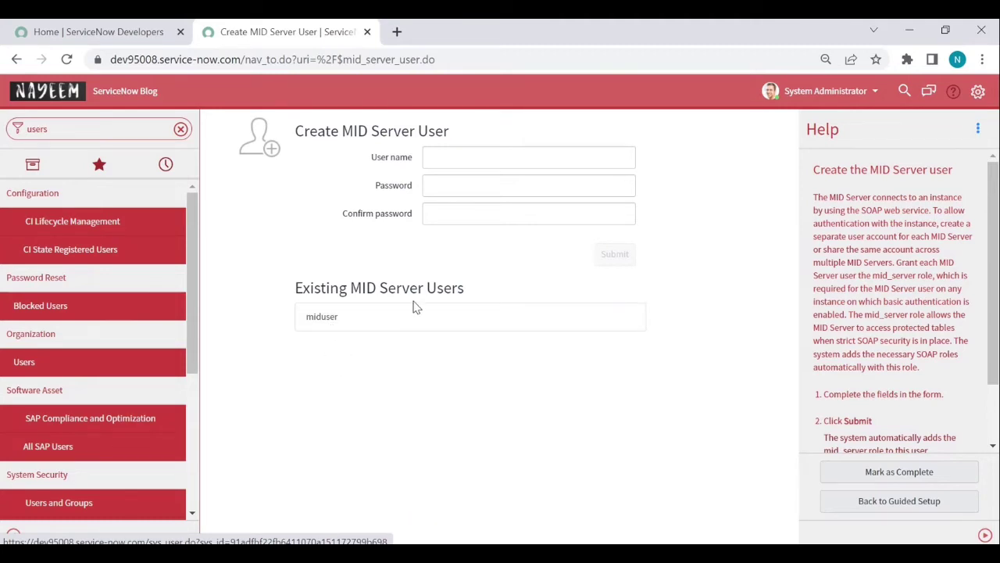
Step: Submit a new MID Server user named 'snowmid' with a password and matching confirmation
click(467, 150)
text(Sn)
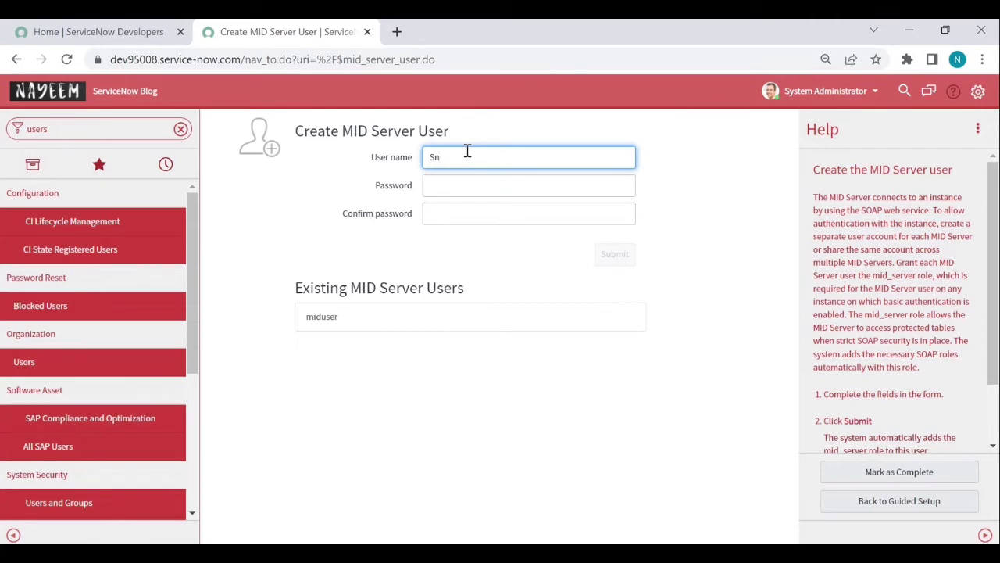
text(owmid)
click(436, 161)
key(BackSpace)
text(s)
click(456, 190)
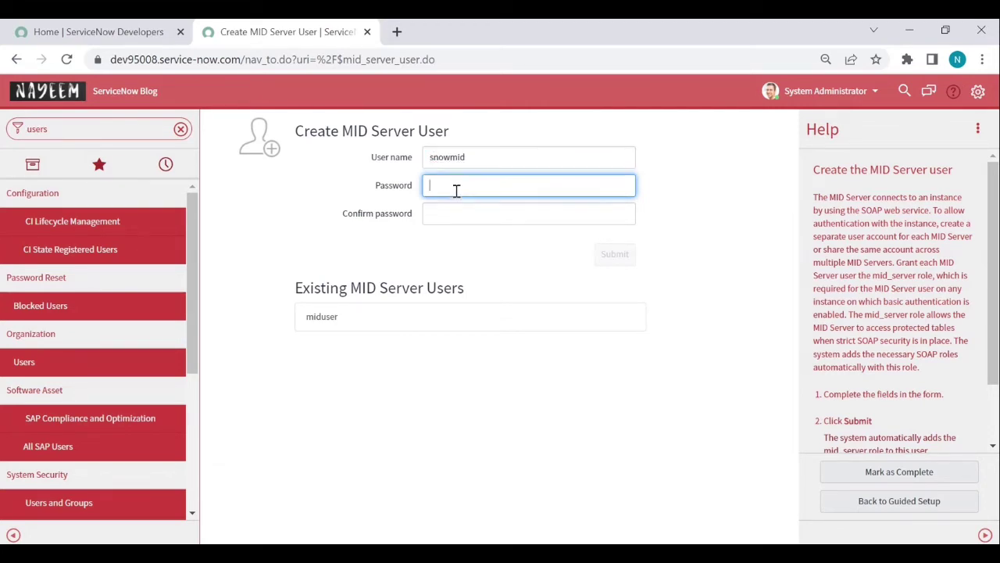
text(•••)
click(455, 216)
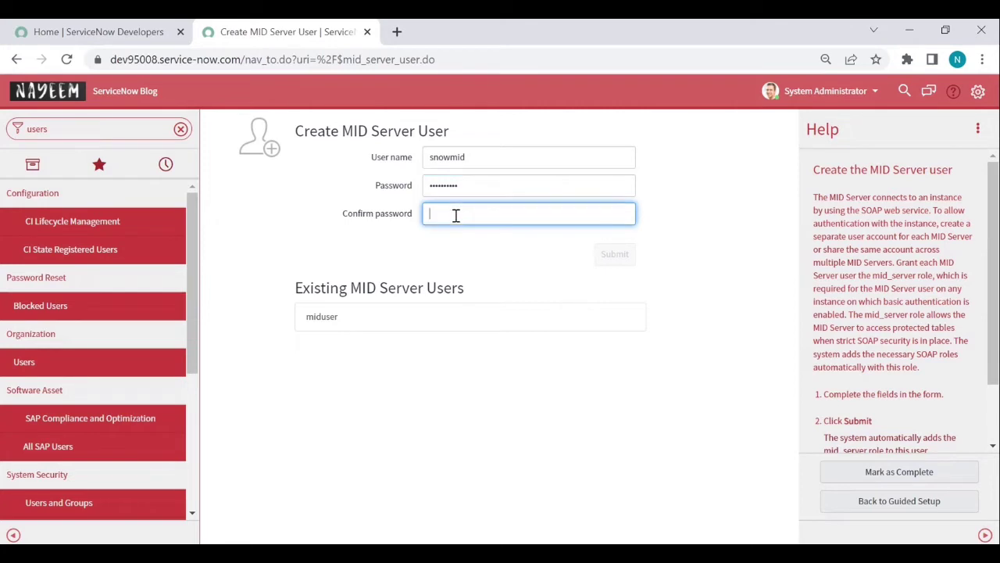
text(•••••••••)
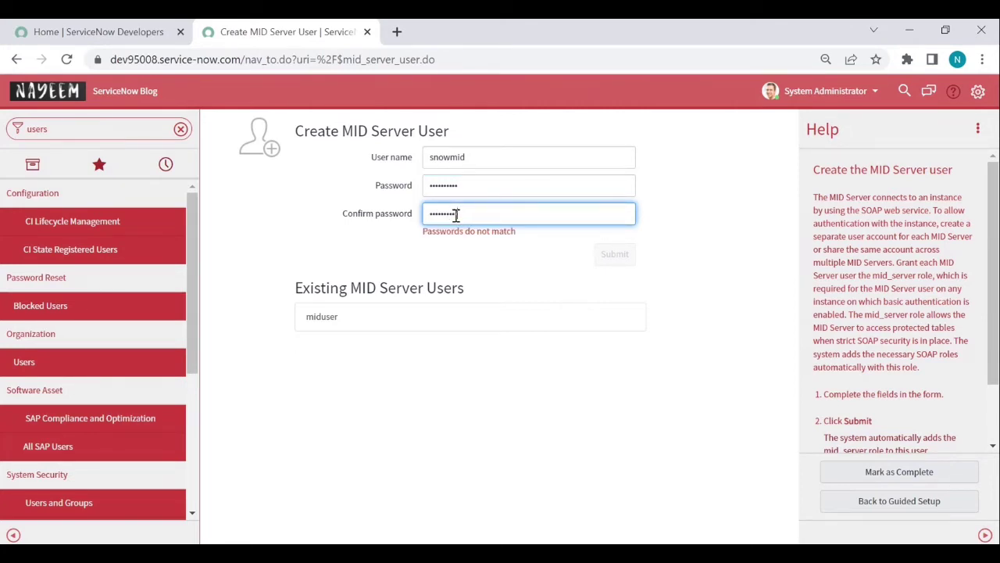
text(•)
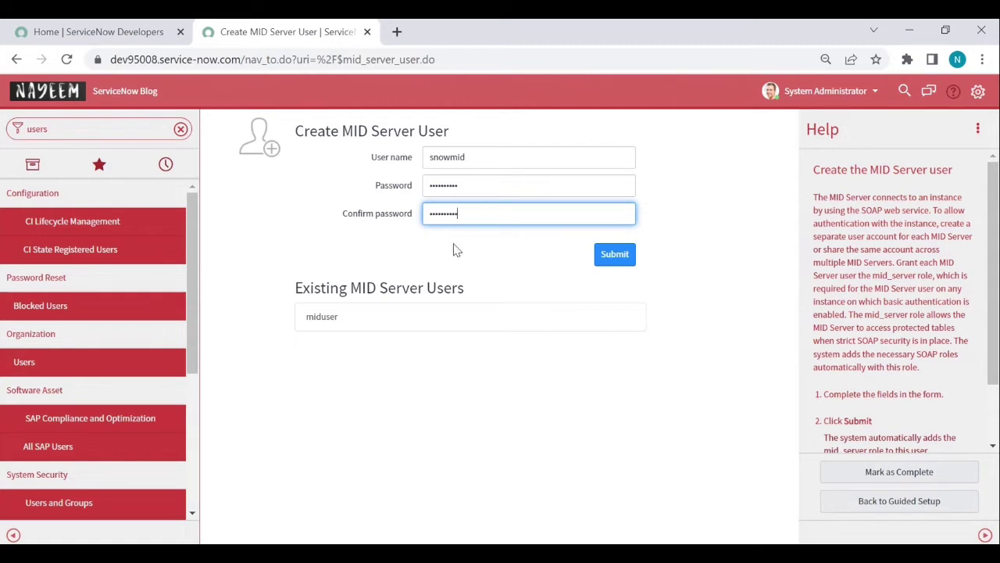
click(623, 261)
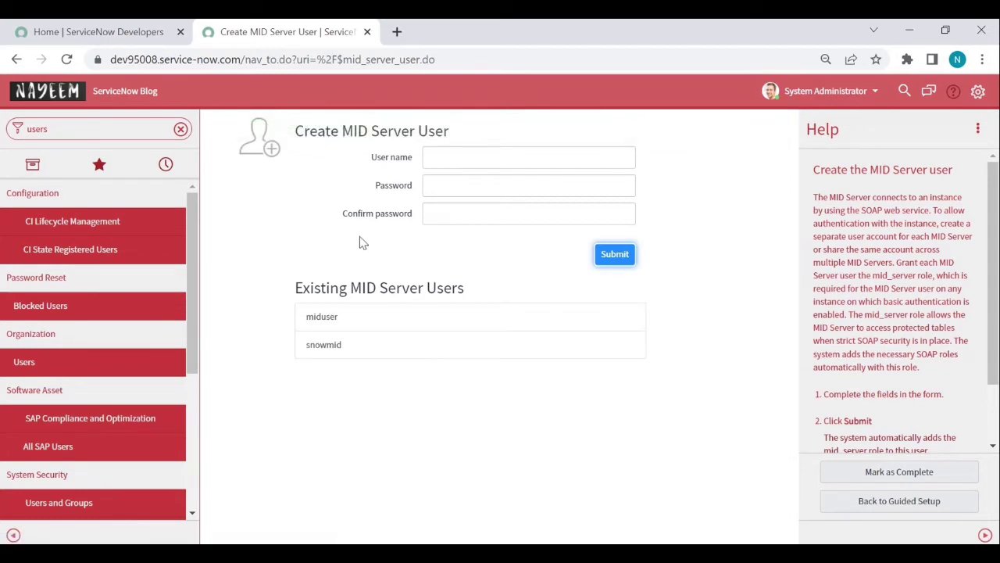
middle_click(22, 365)
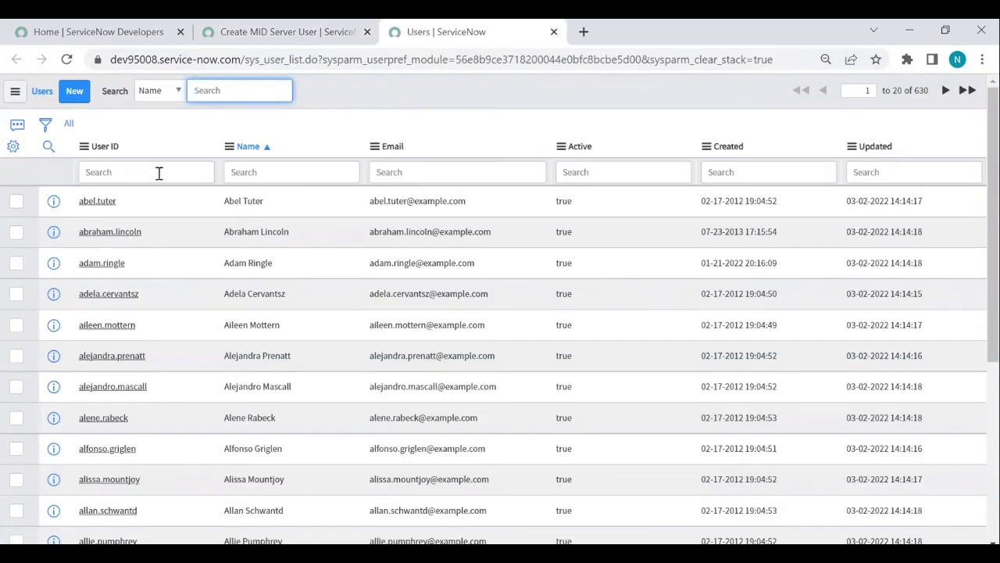
click(157, 172)
text(sno)
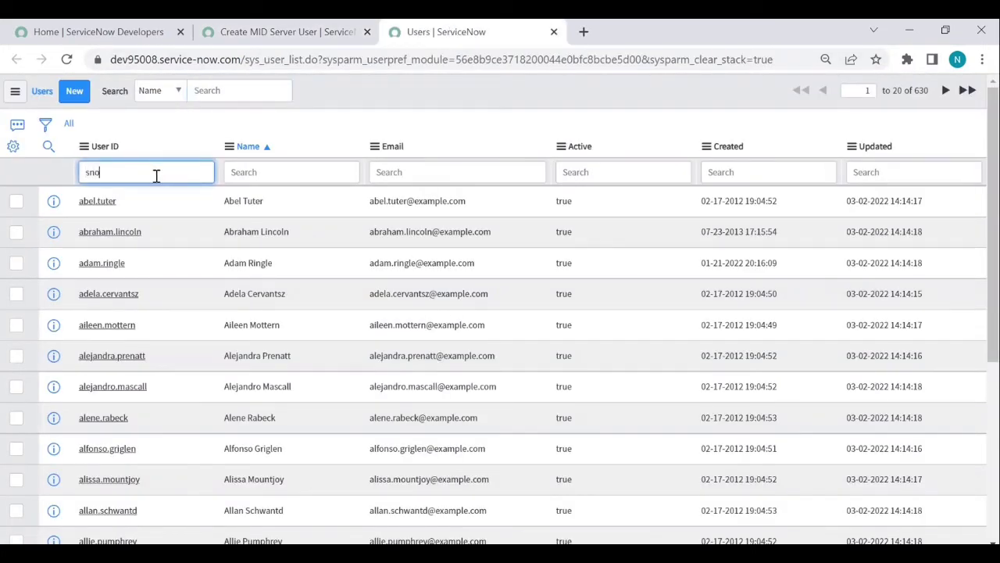
text(wmid)
key(Return)
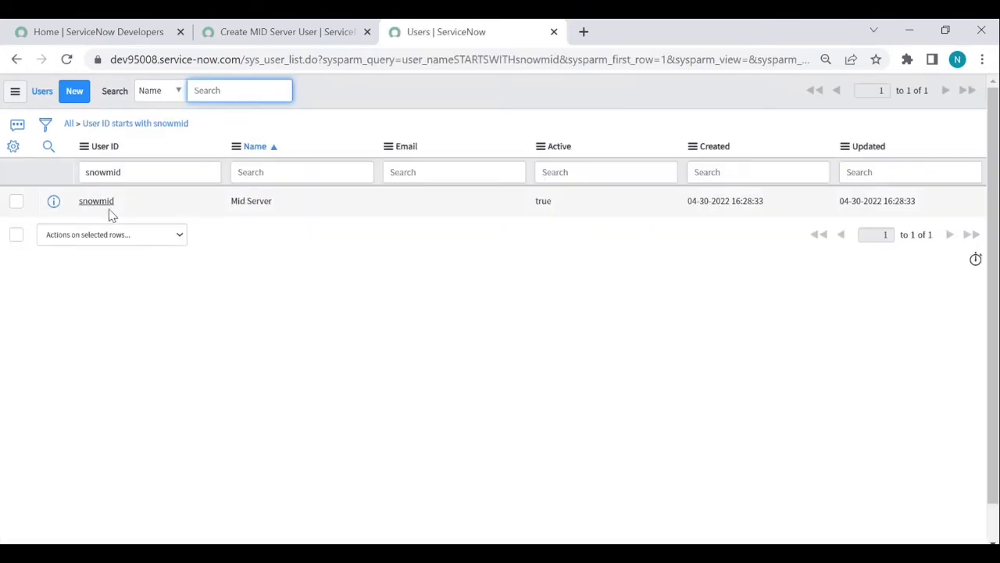
middle_click(105, 208)
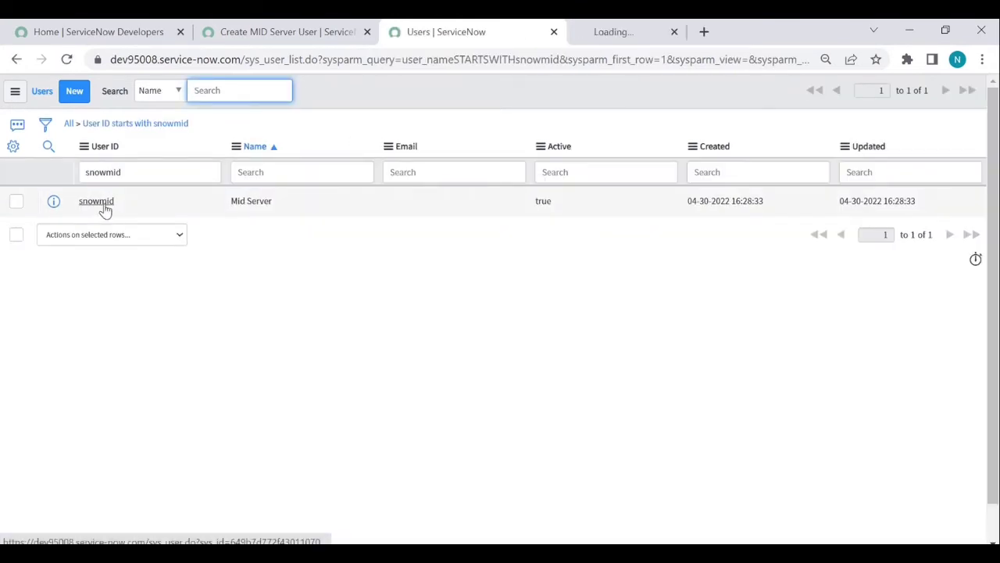
click(679, 36)
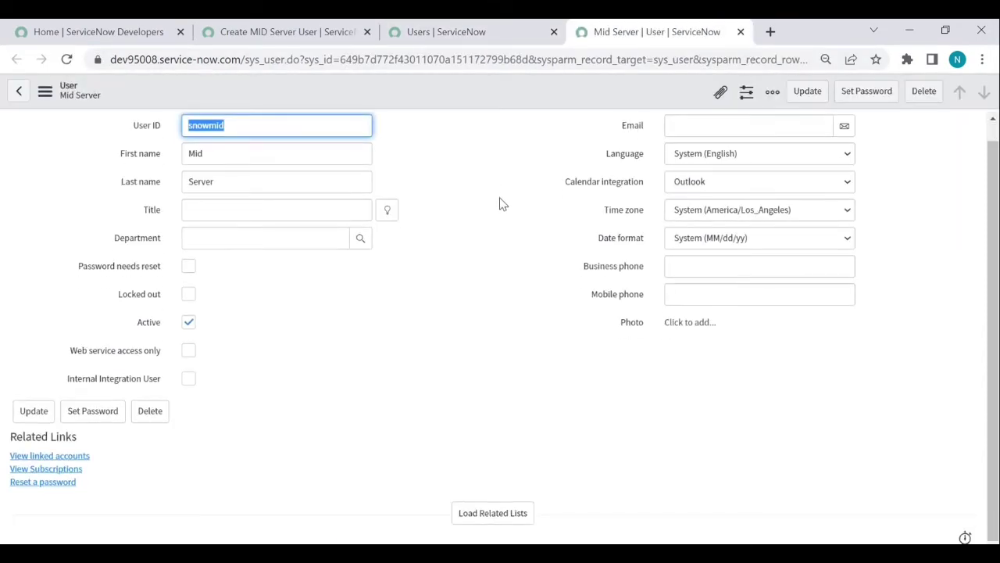
Step: Review snowmid's 10 roles, including mid_server, then return to the Create MID Server User page
click(504, 512)
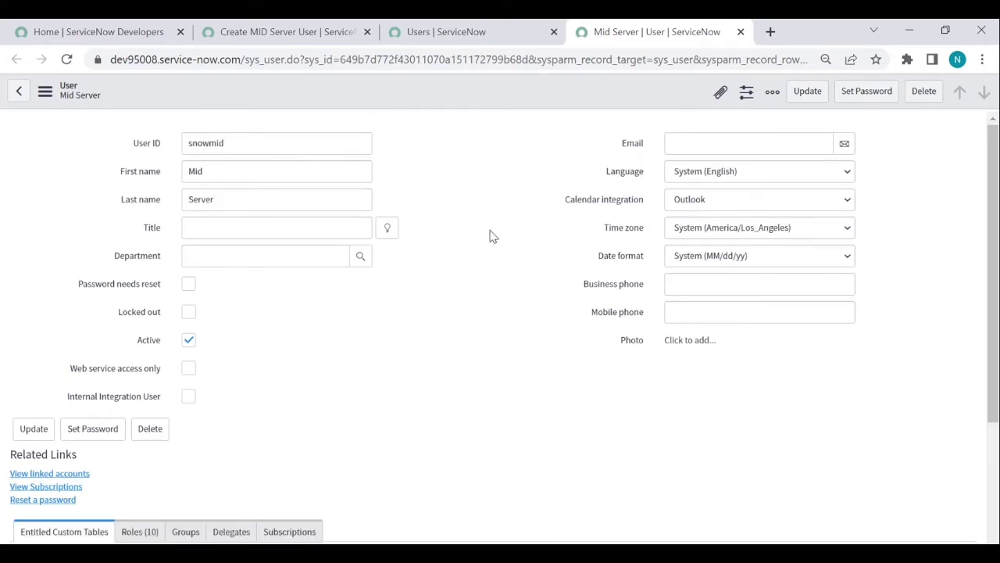
scroll(491, 227, down, 3)
click(140, 361)
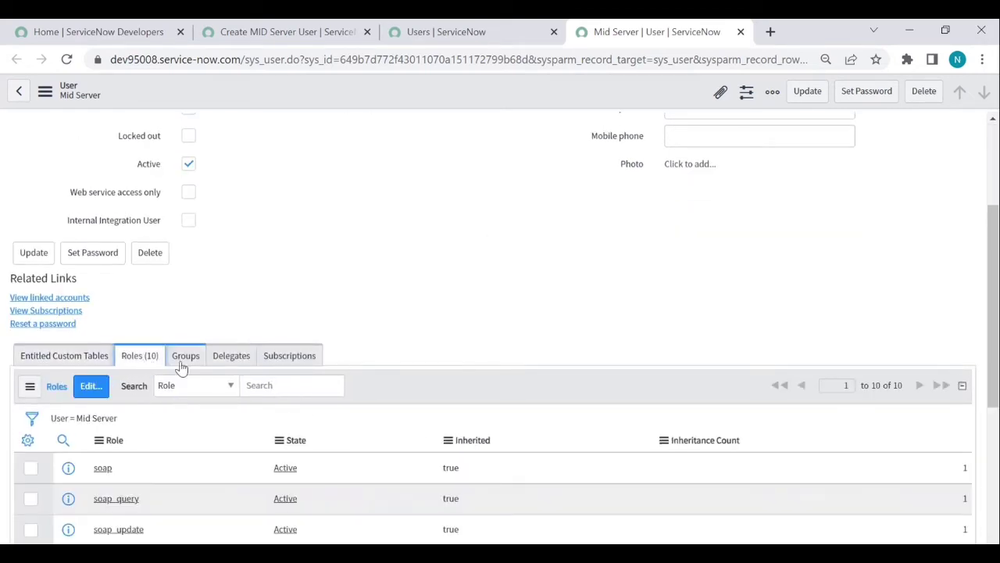
scroll(184, 378, down, 3)
scroll(166, 394, down, 2)
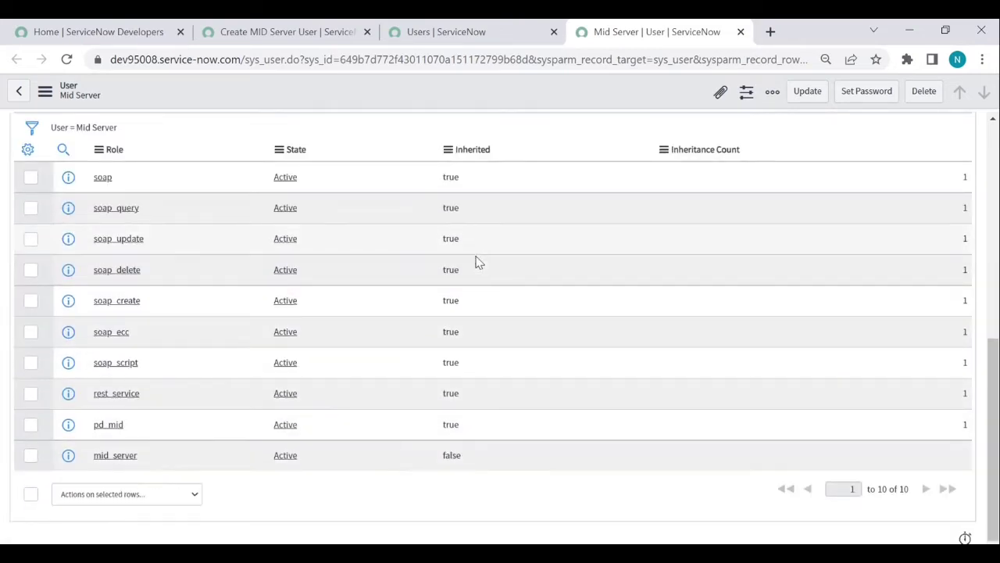
scroll(469, 282, up, 6)
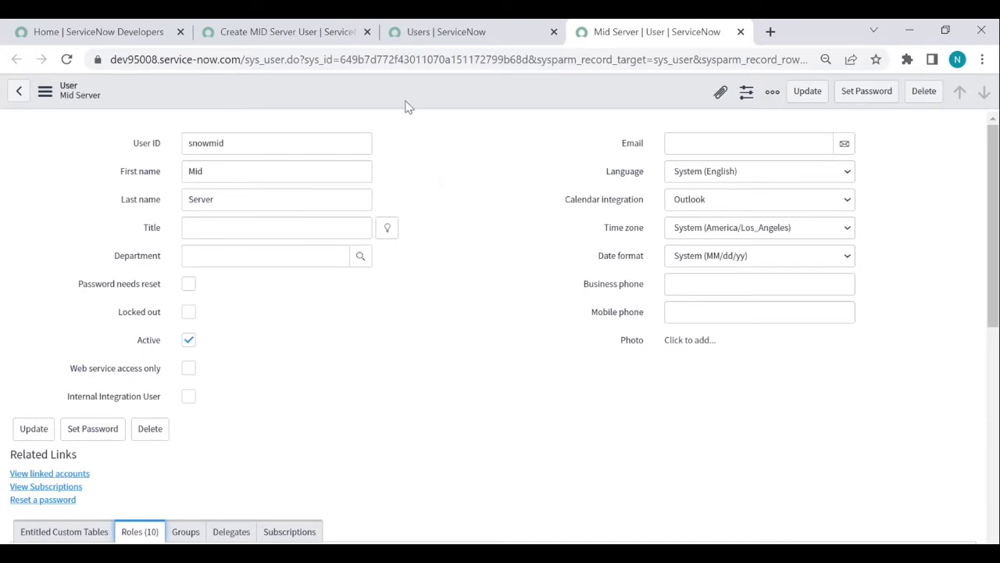
click(288, 35)
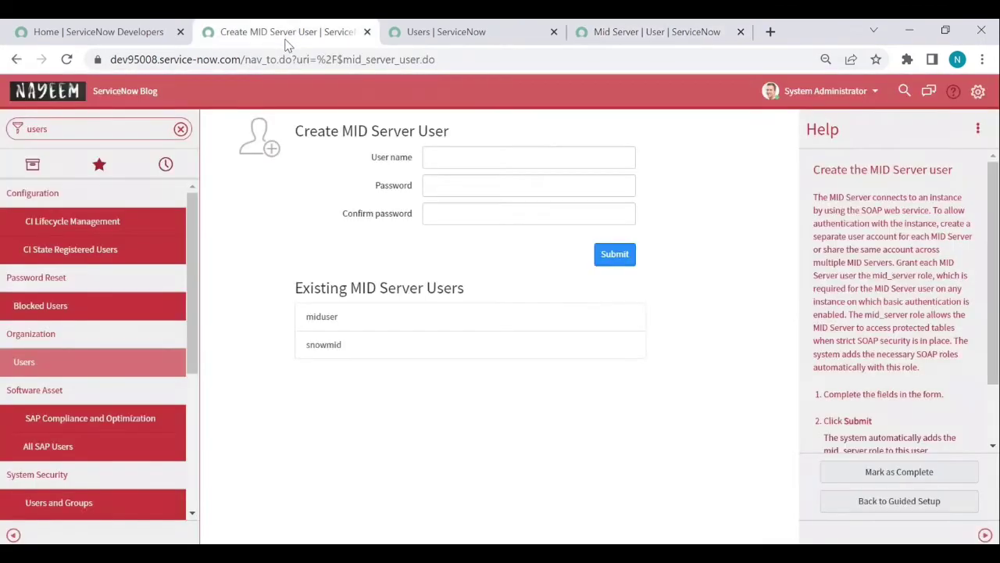
Step: Mark the Create MID User task complete and filter the navigator for 'mid ser'
click(900, 474)
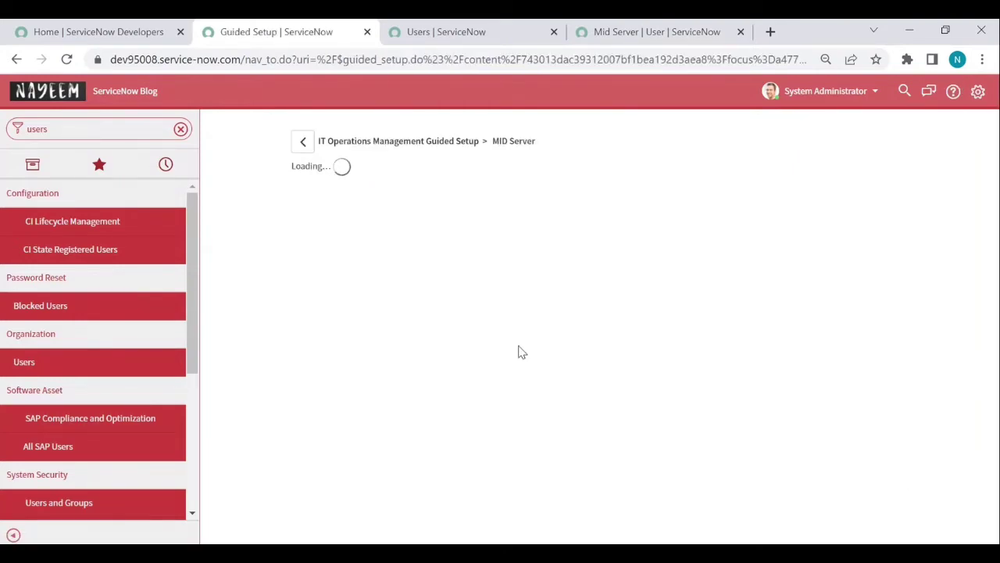
scroll(525, 364, down, 2)
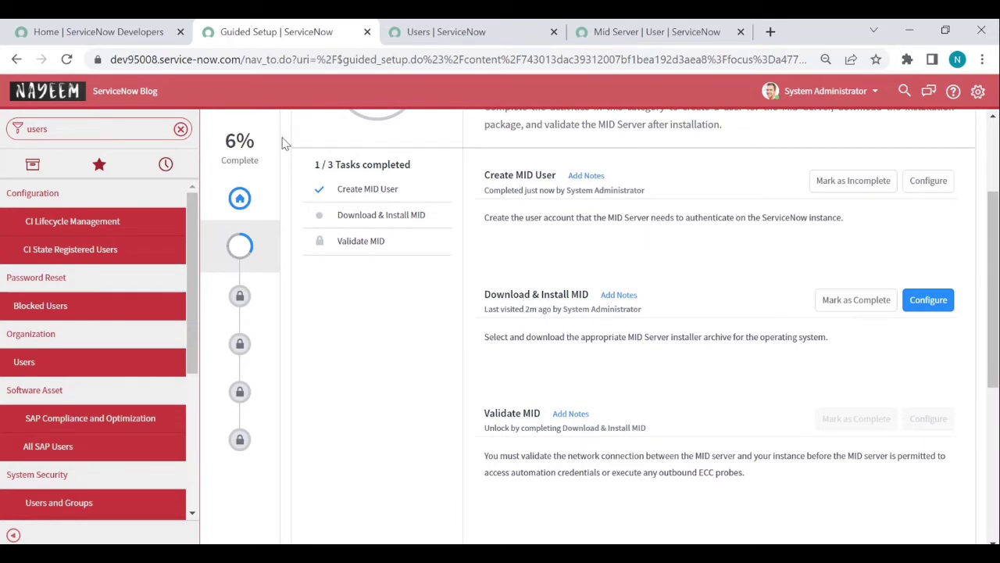
click(181, 129)
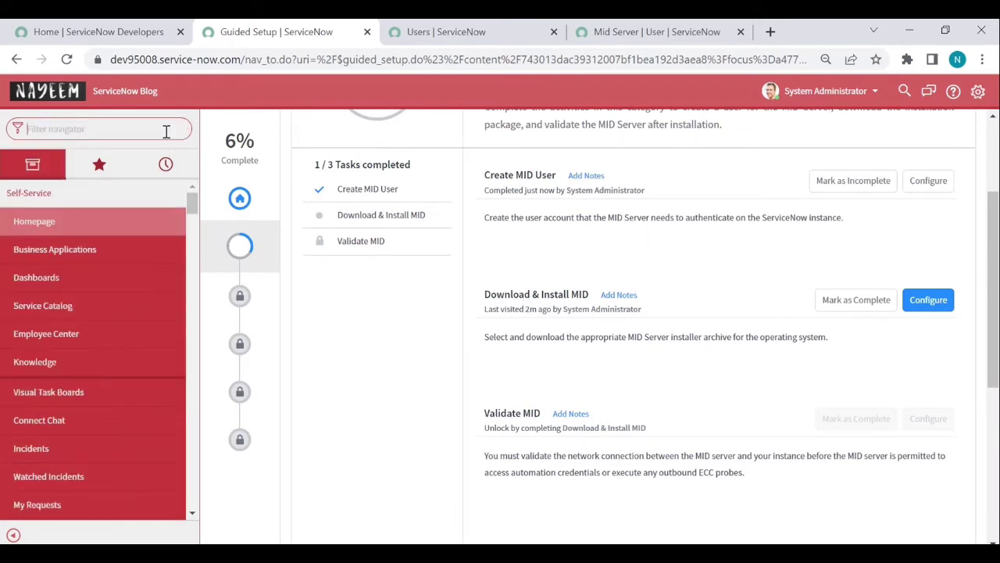
text(mids)
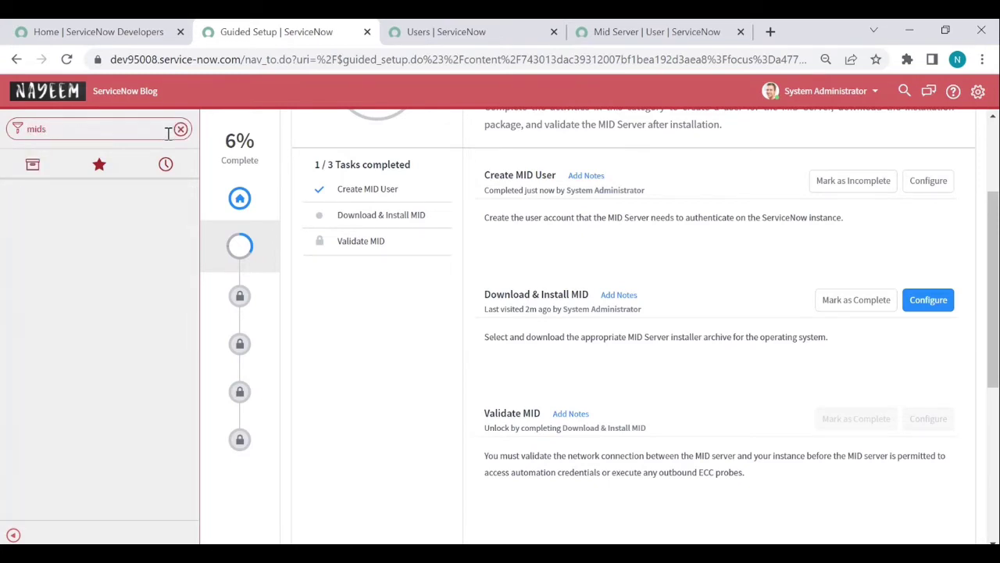
key(BackSpace)
text(ser)
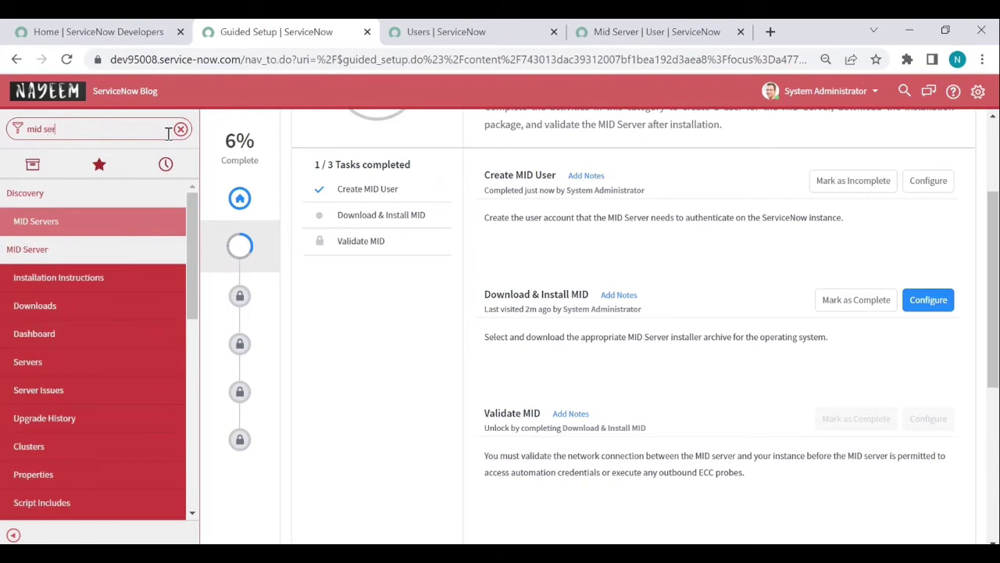
Step: Open the MID Server Downloads page, then switch to the blog server VM in VMware Workstation
click(35, 305)
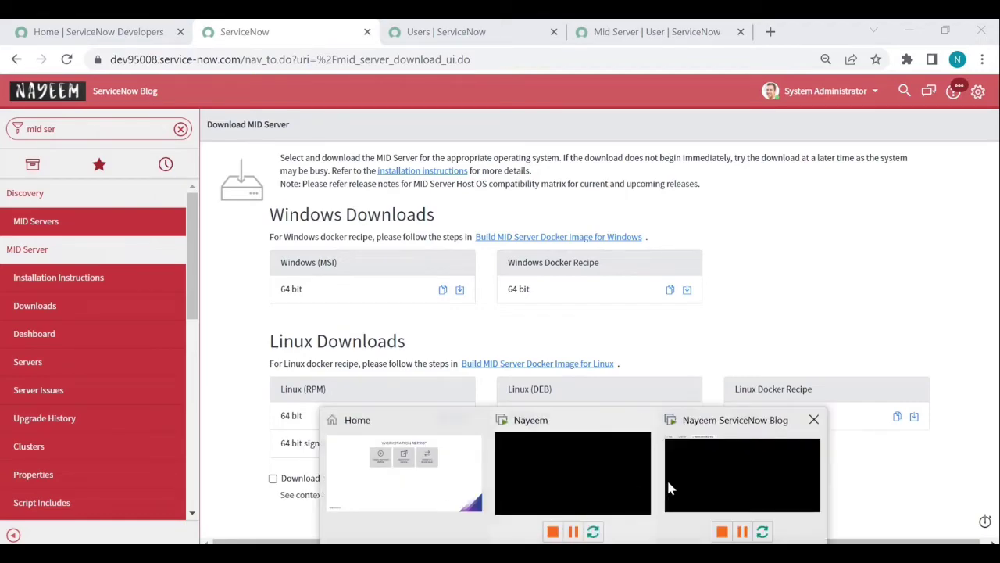
click(678, 480)
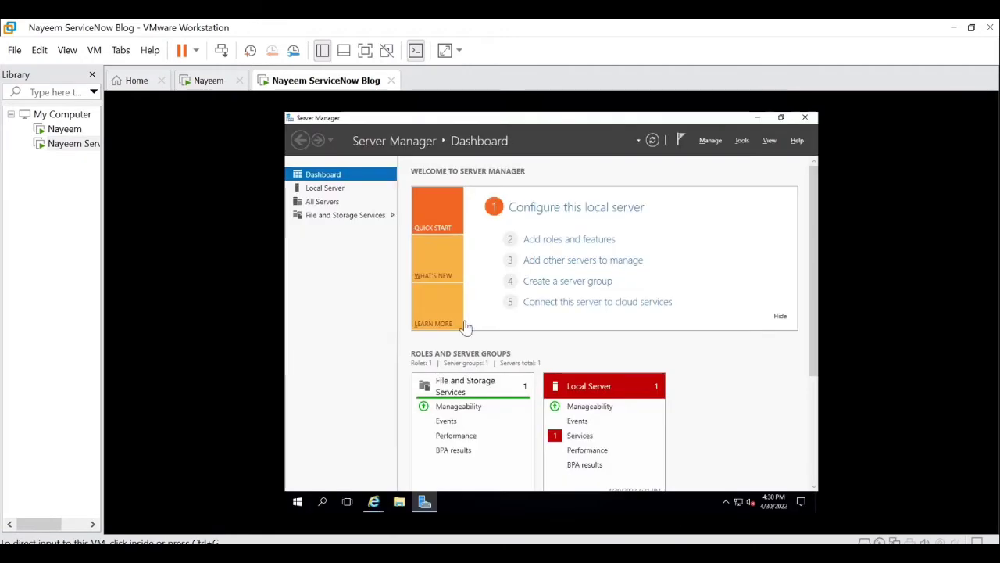
Step: Inside the VM, load the ServiceNow instance in Chrome and select the Filter navigator box
click(373, 504)
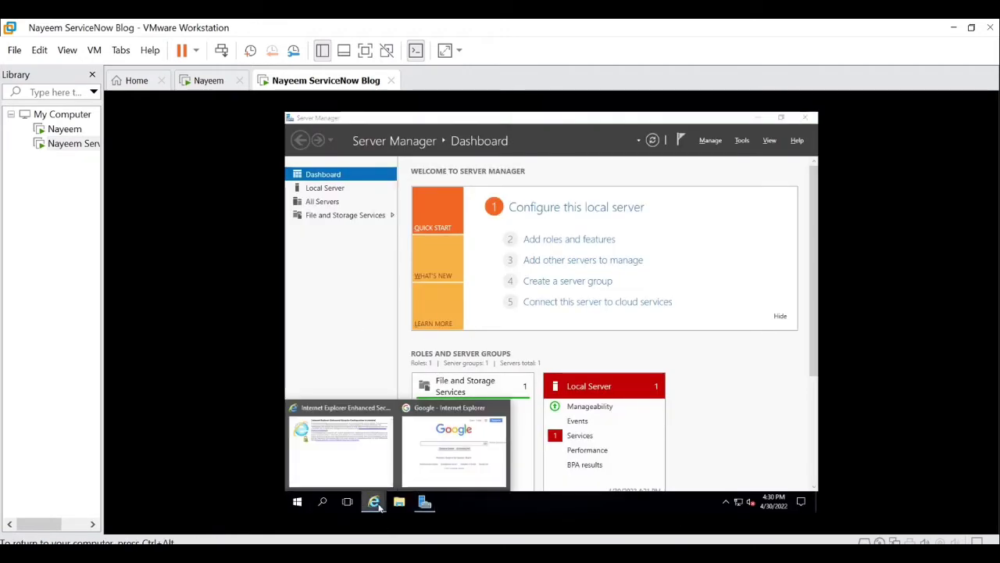
click(425, 475)
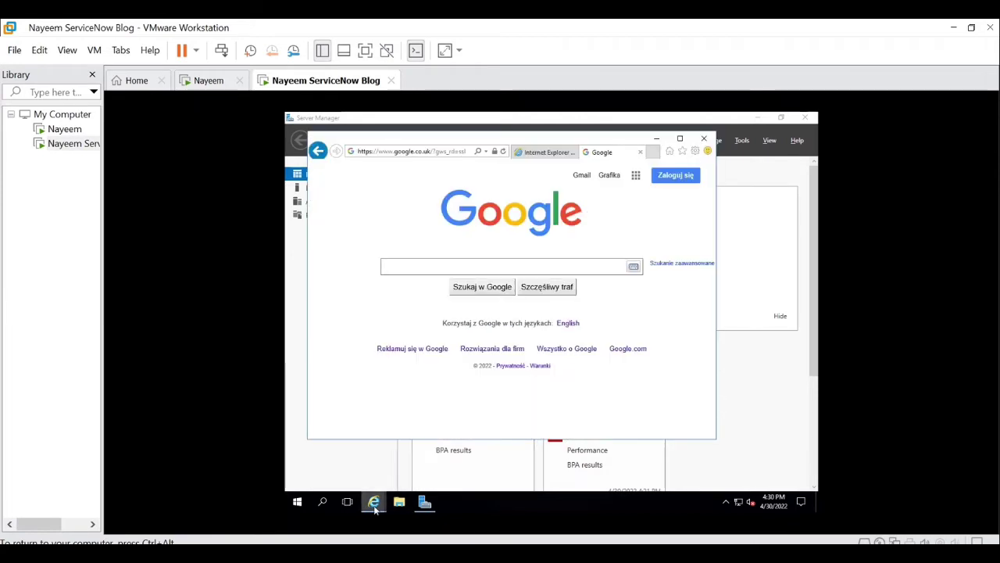
click(430, 153)
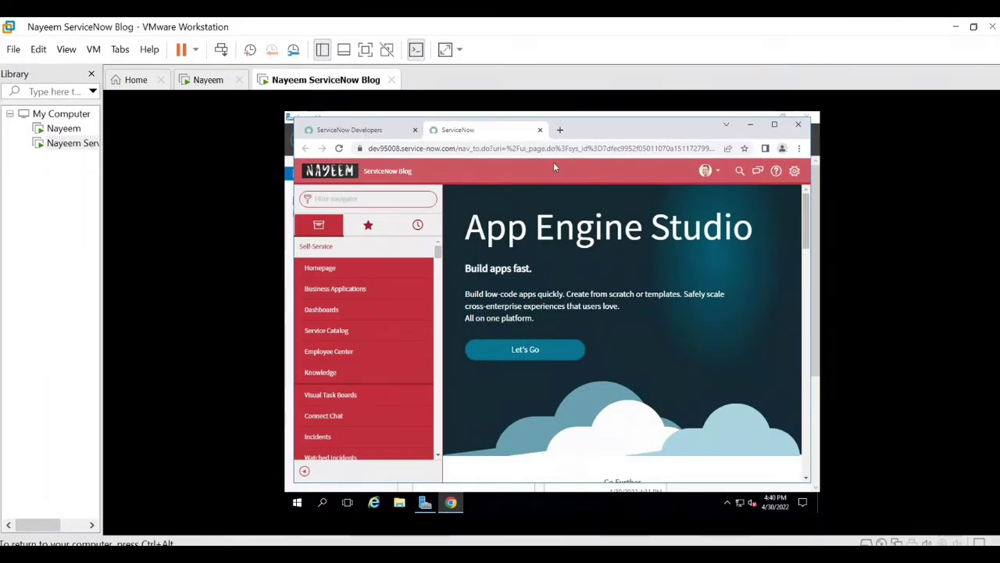
click(379, 200)
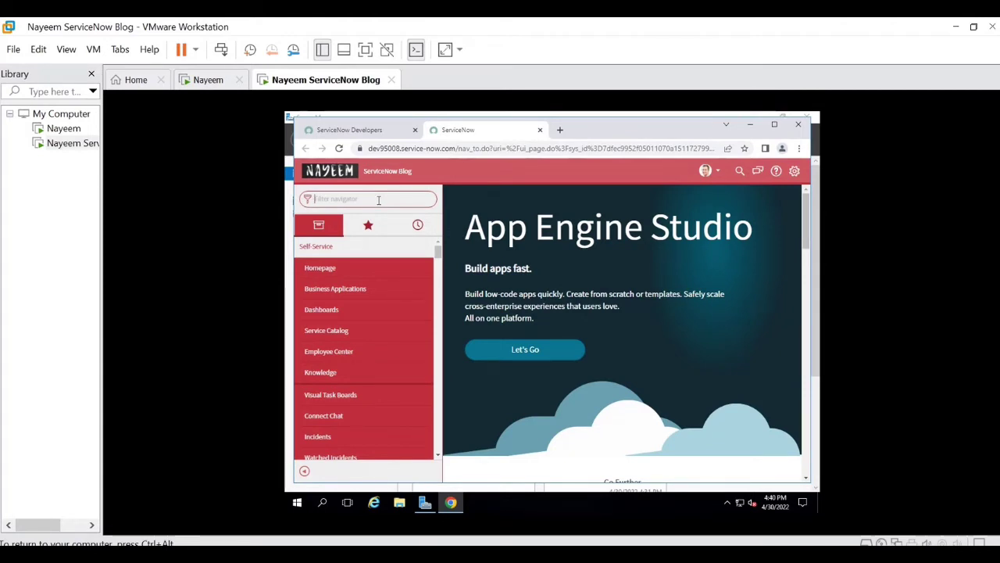
Step: Filter for 'mid', download the Windows (MSI) 64-bit MID Server installer, and open File Explorer
text(mid)
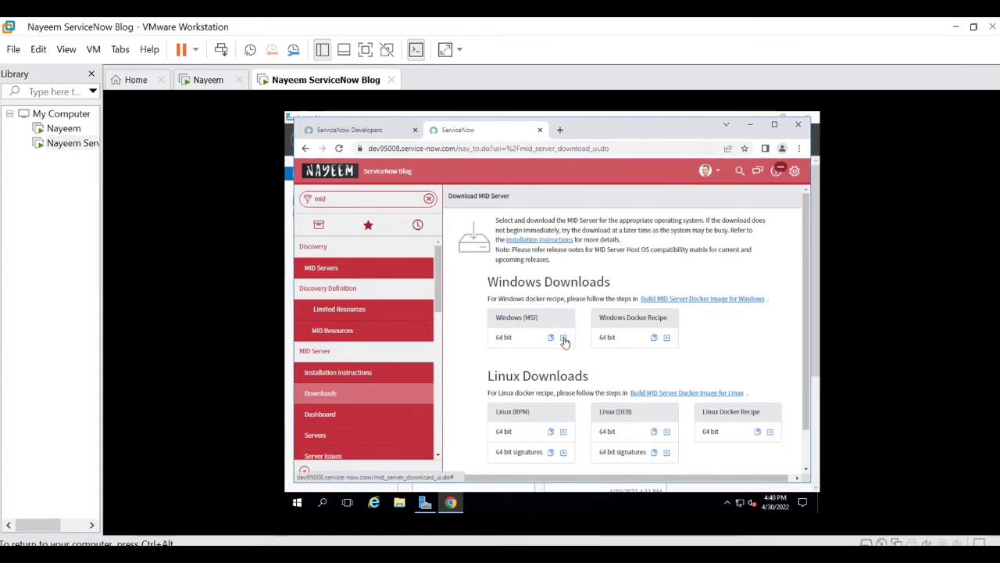
click(564, 341)
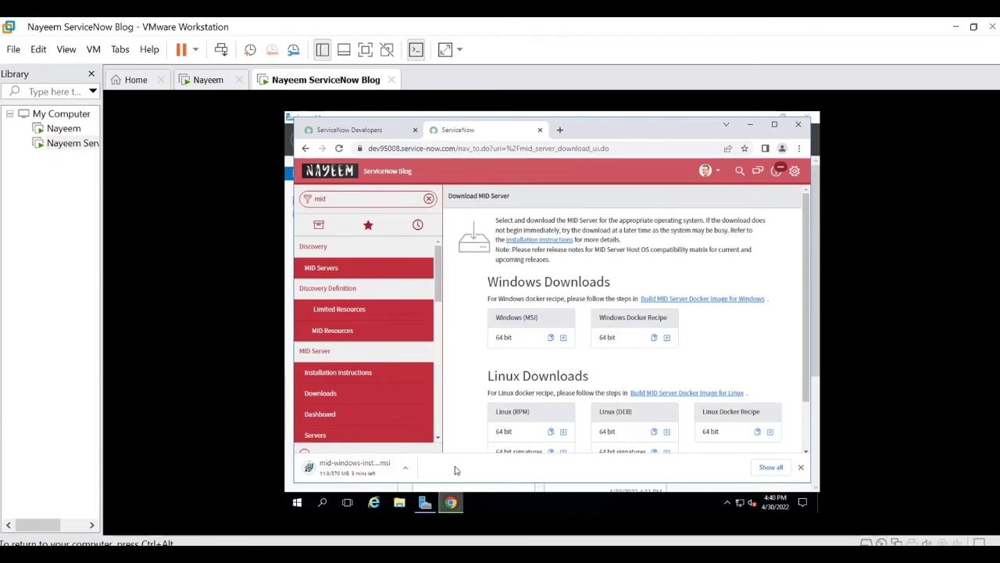
click(399, 506)
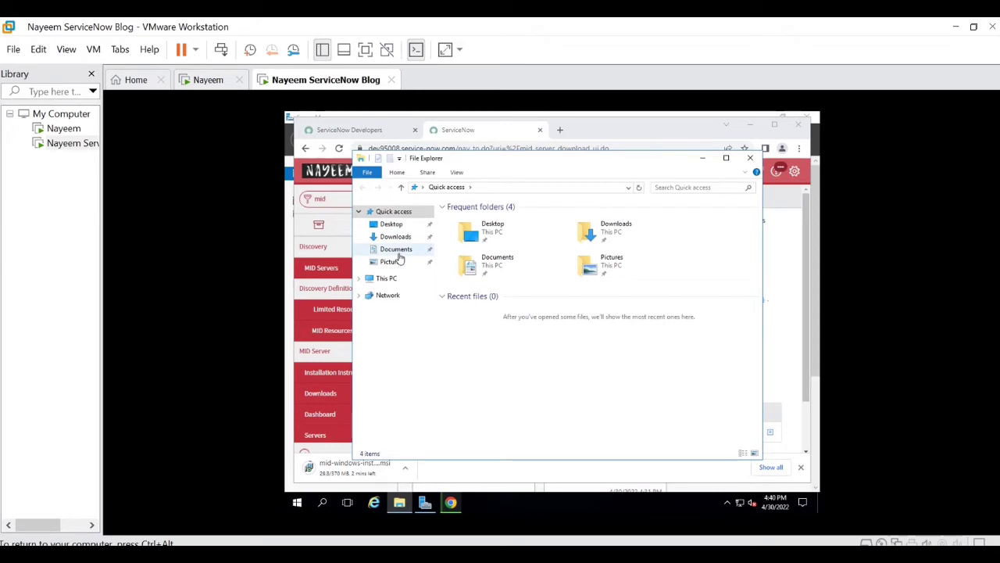
Step: Create a folder named Servicenow in Documents and open it
click(396, 250)
right_click(485, 244)
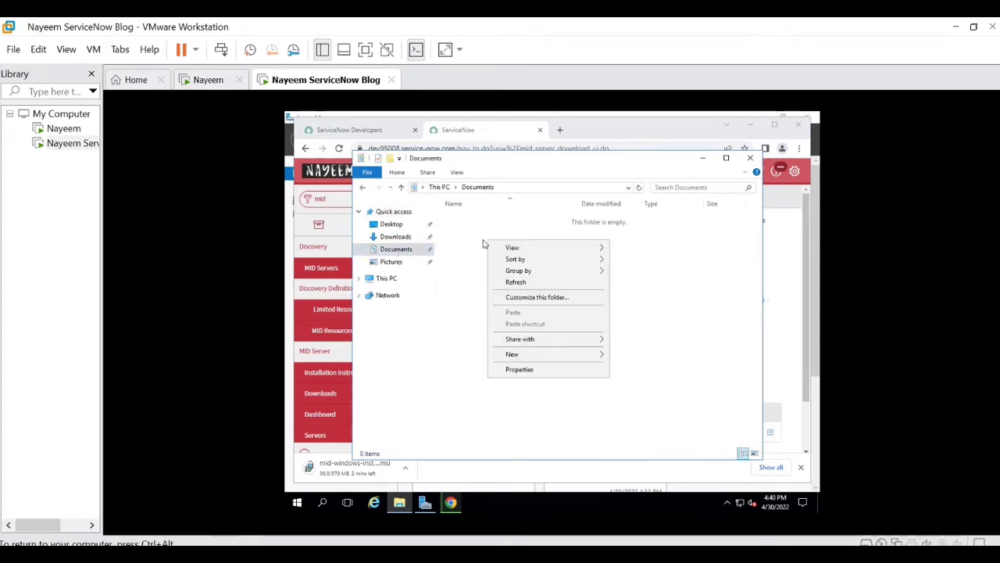
mouse_move(569, 359)
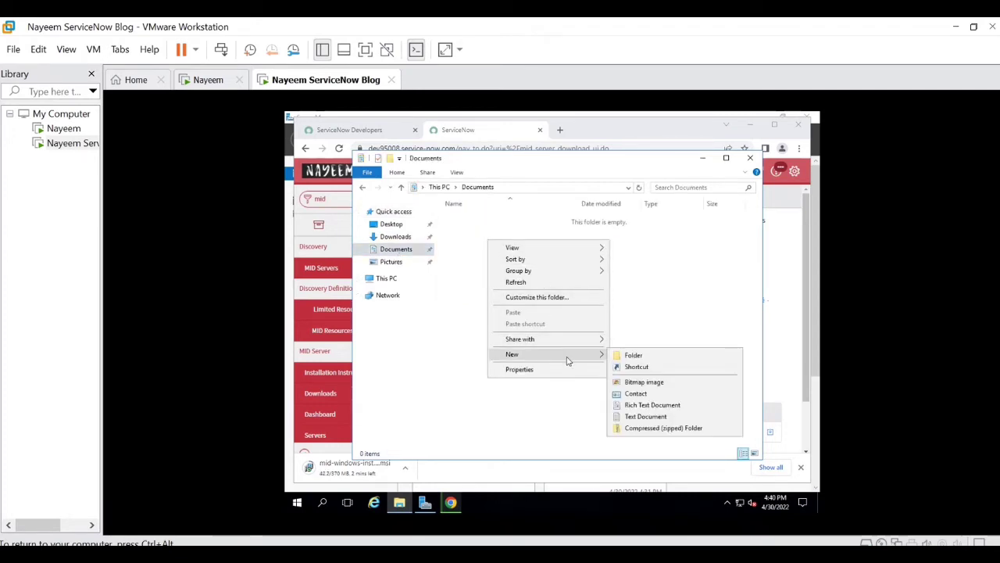
click(634, 355)
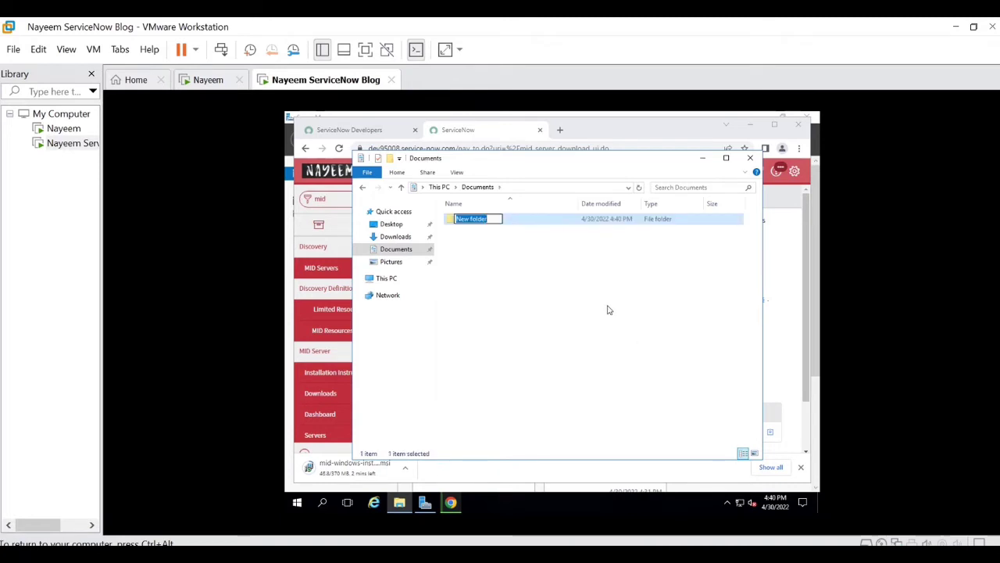
text(S)
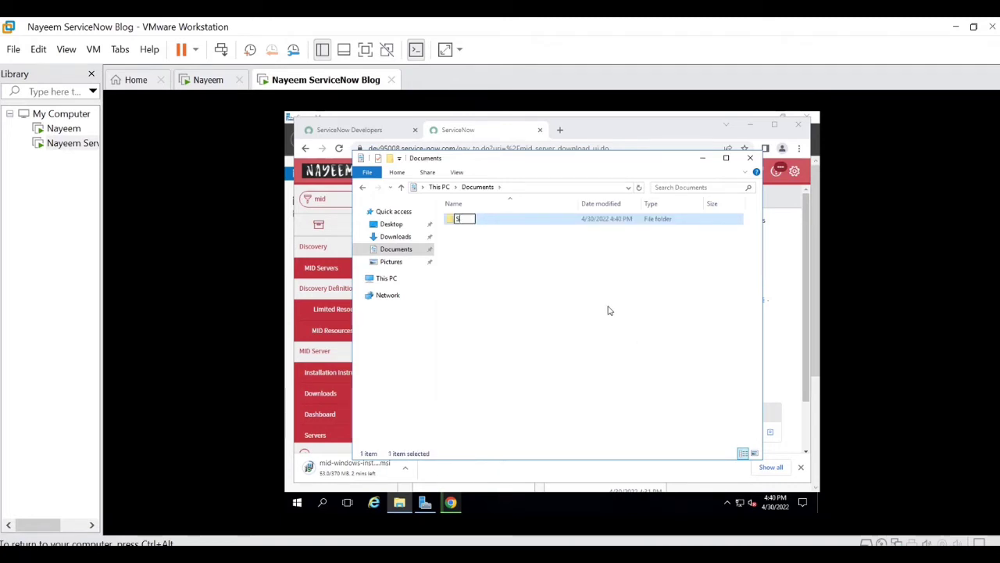
text(ervicenow)
key(Return)
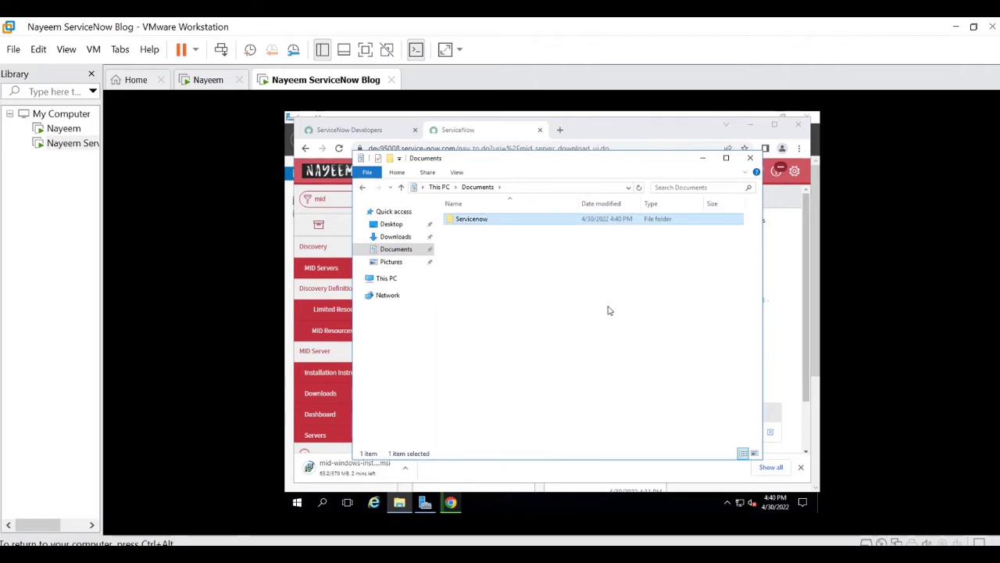
key(Return)
Step: Create a Midserver folder inside Servicenow, then minimize File Explorer
right_click(472, 239)
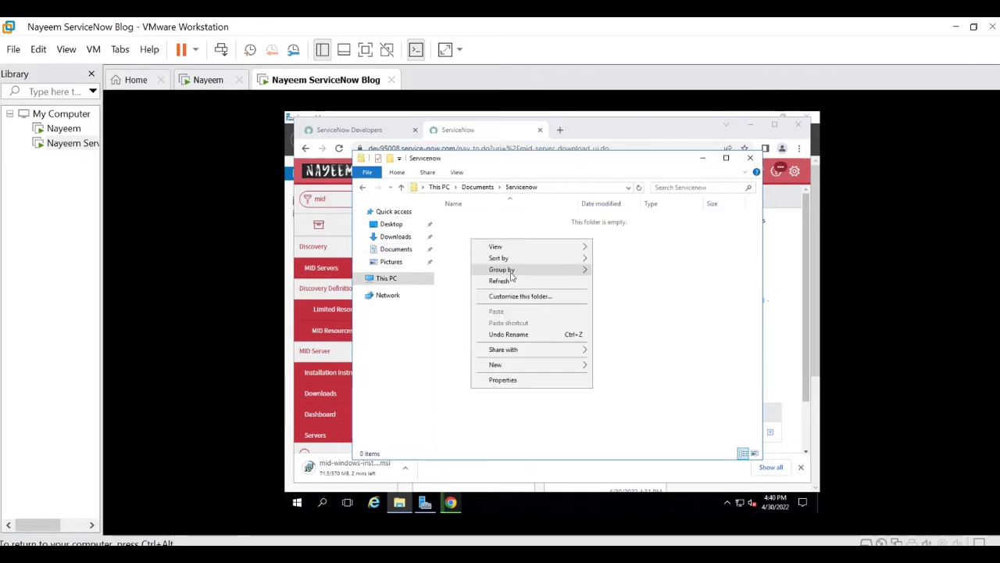
mouse_move(525, 364)
click(614, 365)
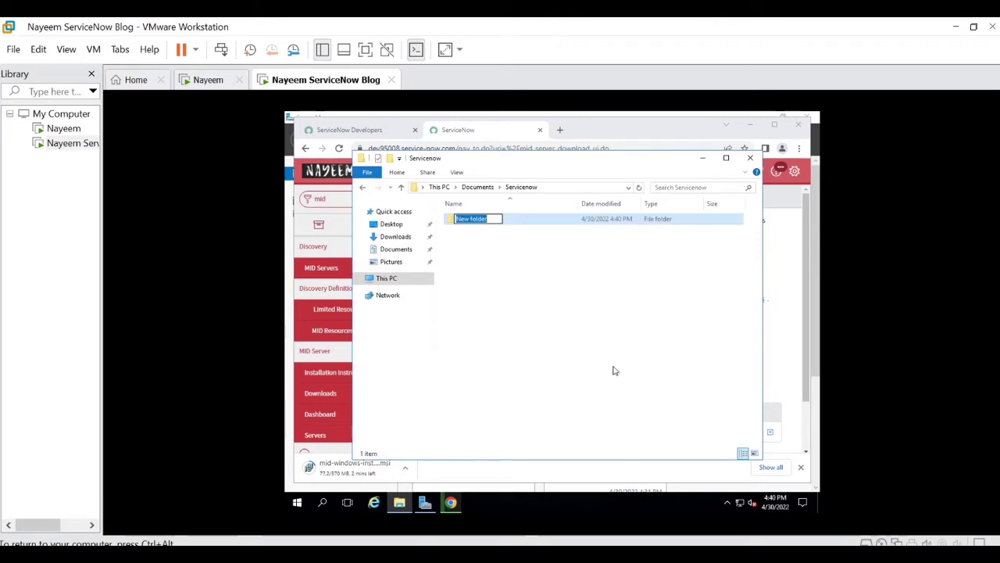
text(Mids)
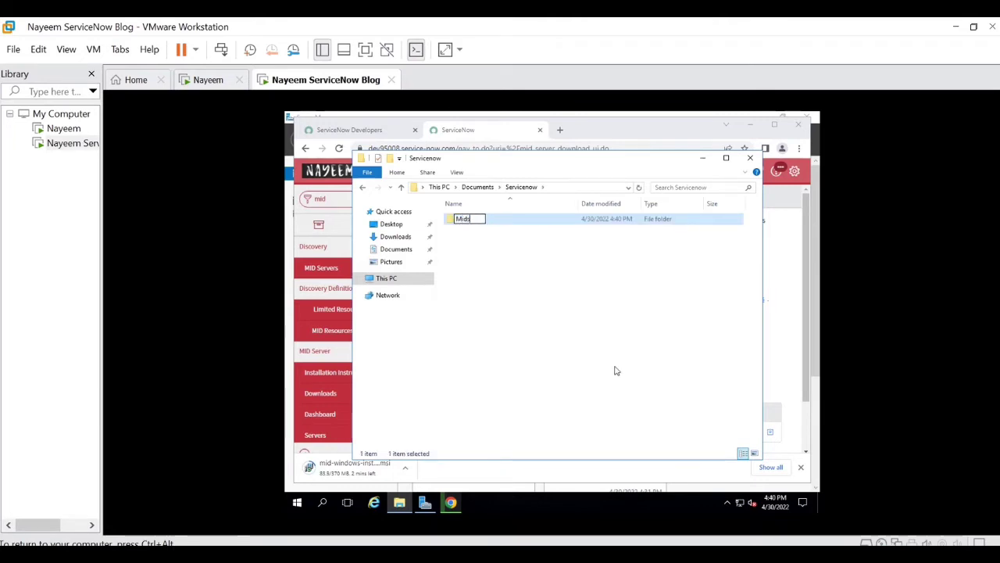
text(erver)
key(Return)
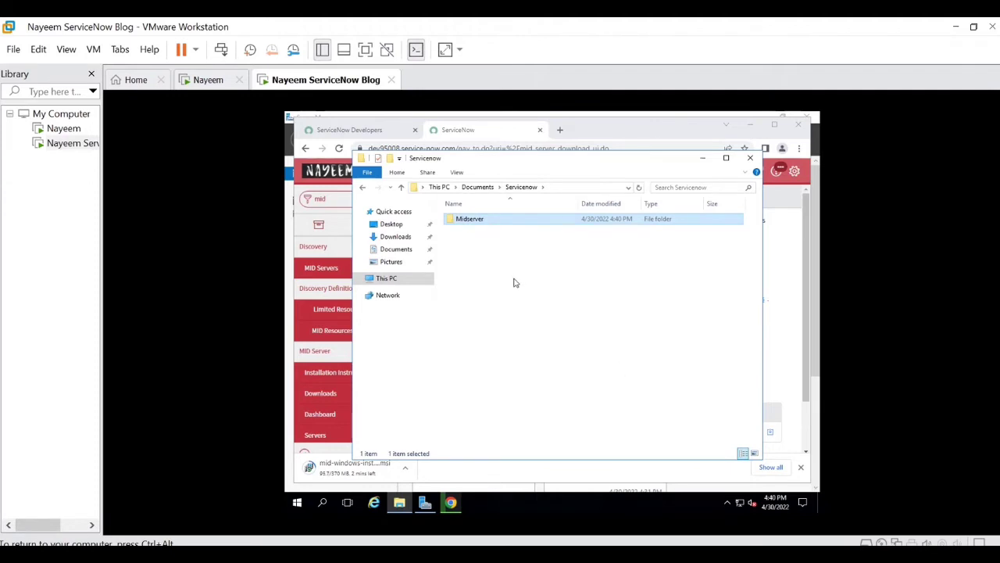
click(702, 159)
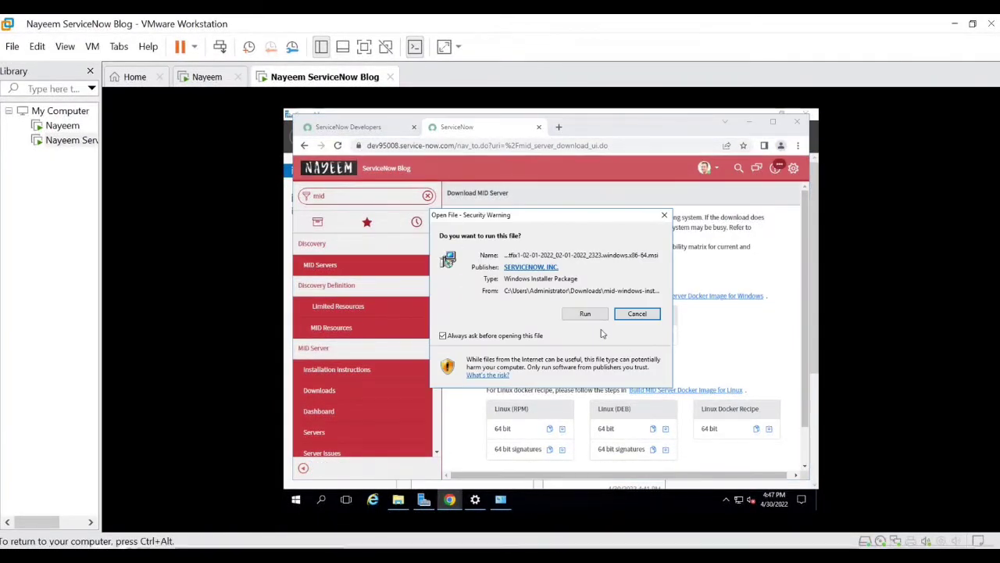
Step: Run the MID Server installer, pass the Welcome page, and accept the license terms
click(585, 314)
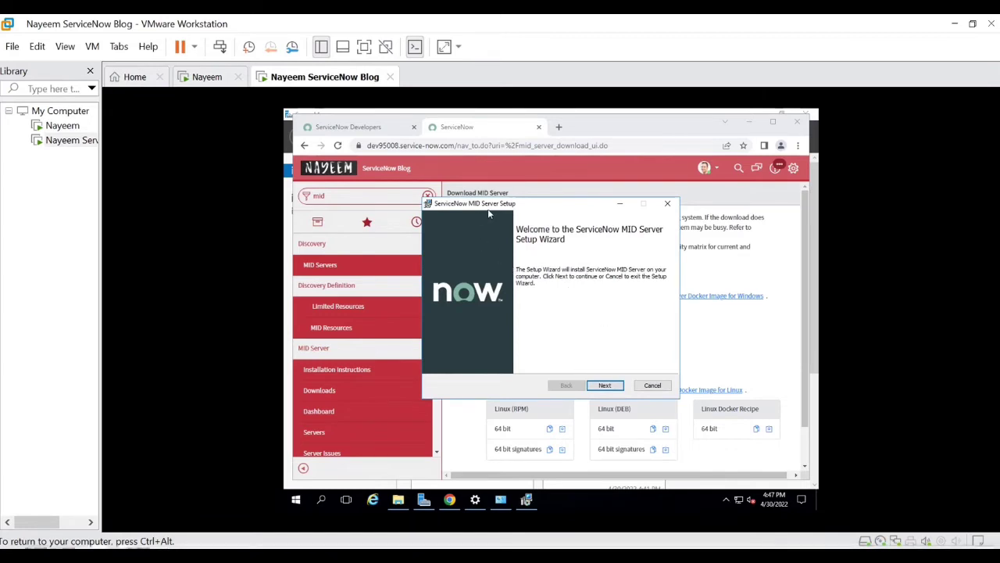
click(614, 390)
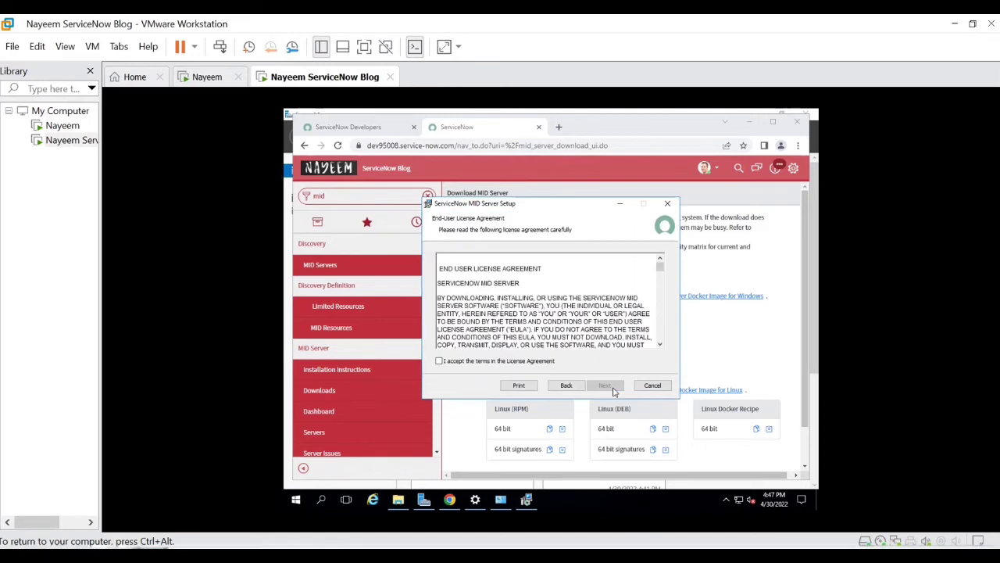
click(475, 362)
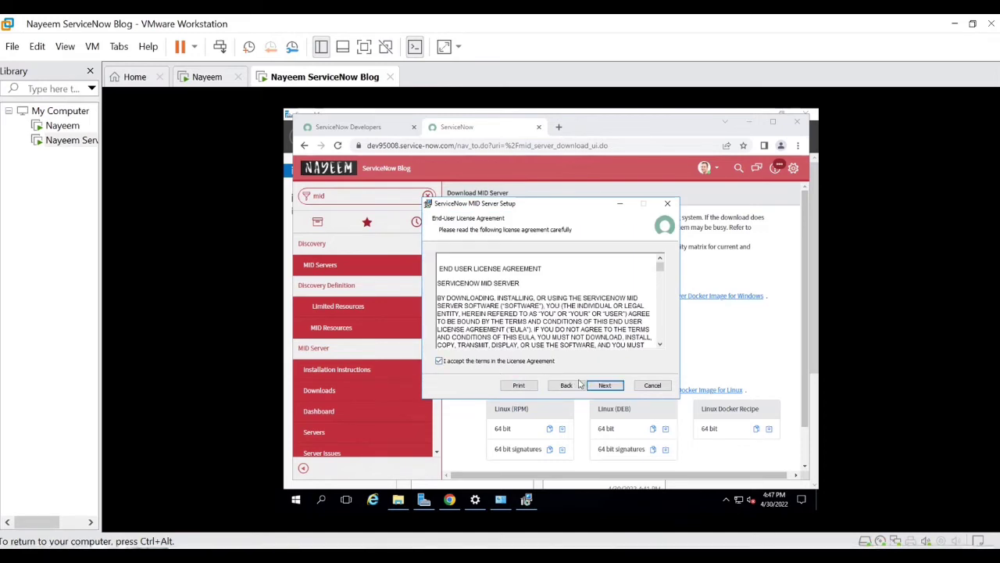
click(602, 387)
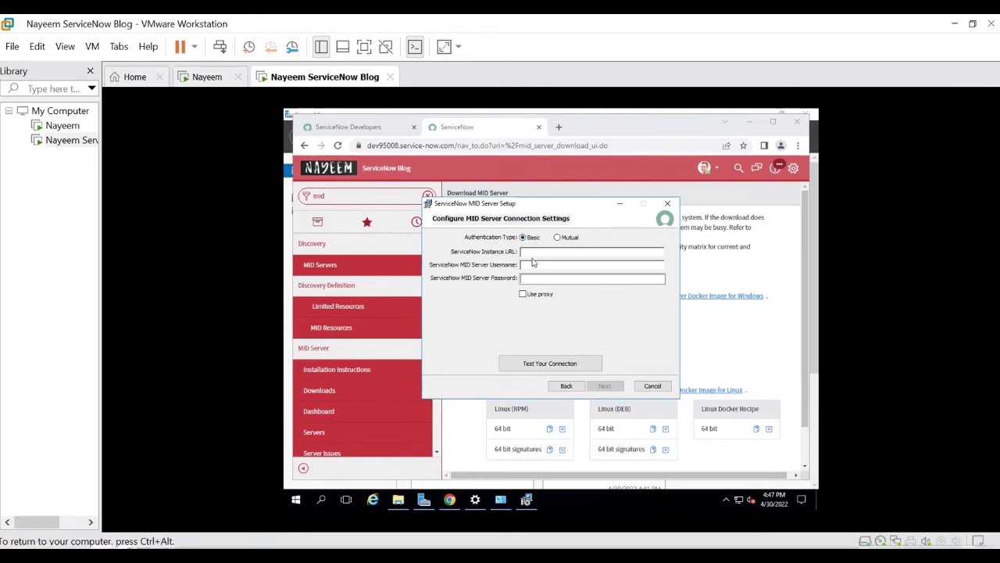
Step: Copy the instance URL from Chrome's address bar into the Instance URL field
click(548, 279)
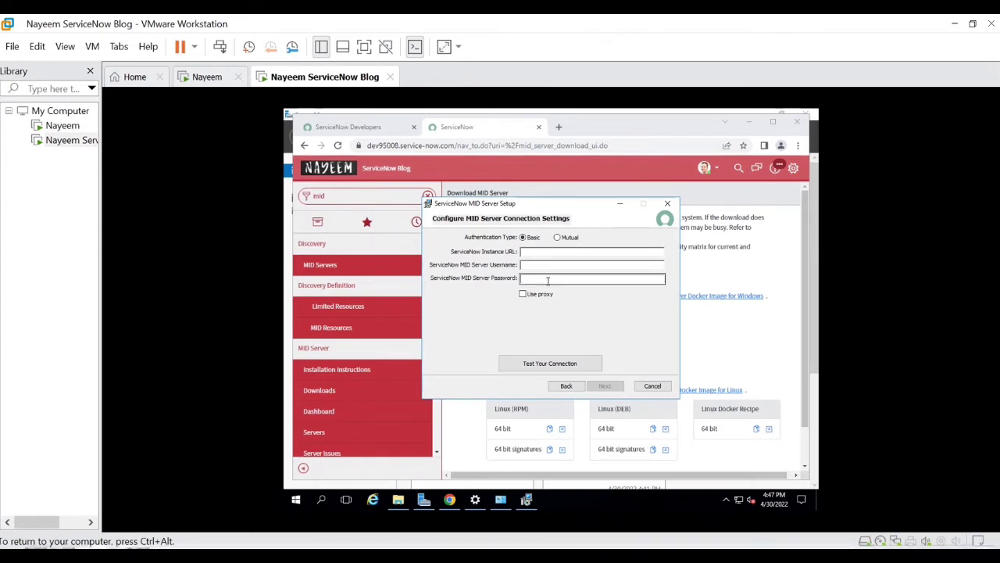
click(447, 148)
click(481, 147)
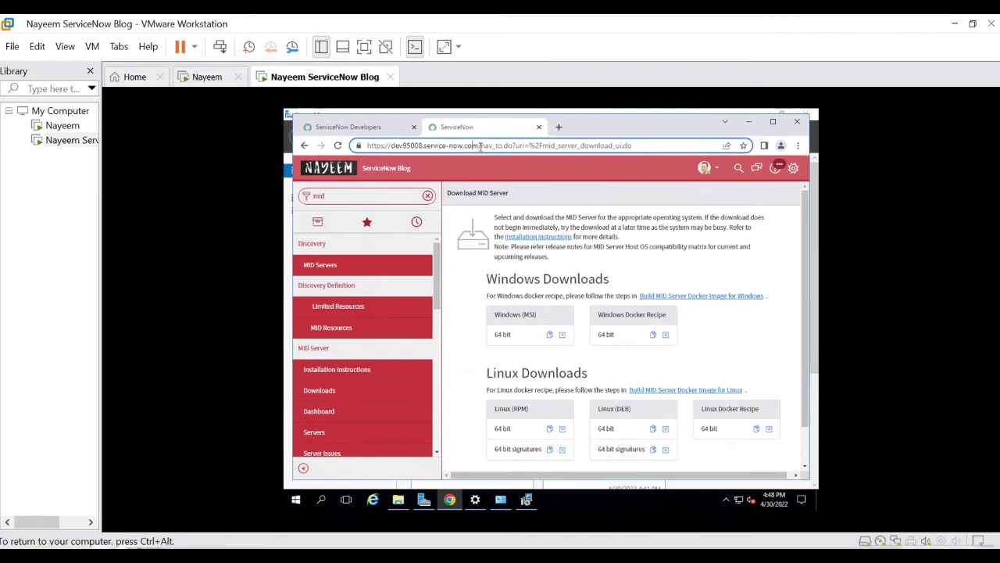
drag(479, 145, 359, 147)
key(ctrl+c)
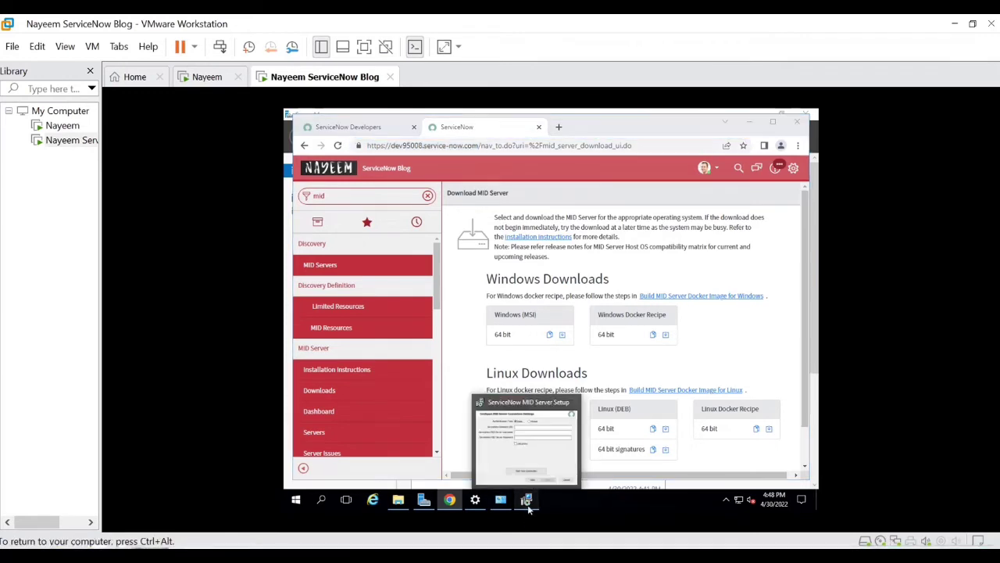
click(528, 506)
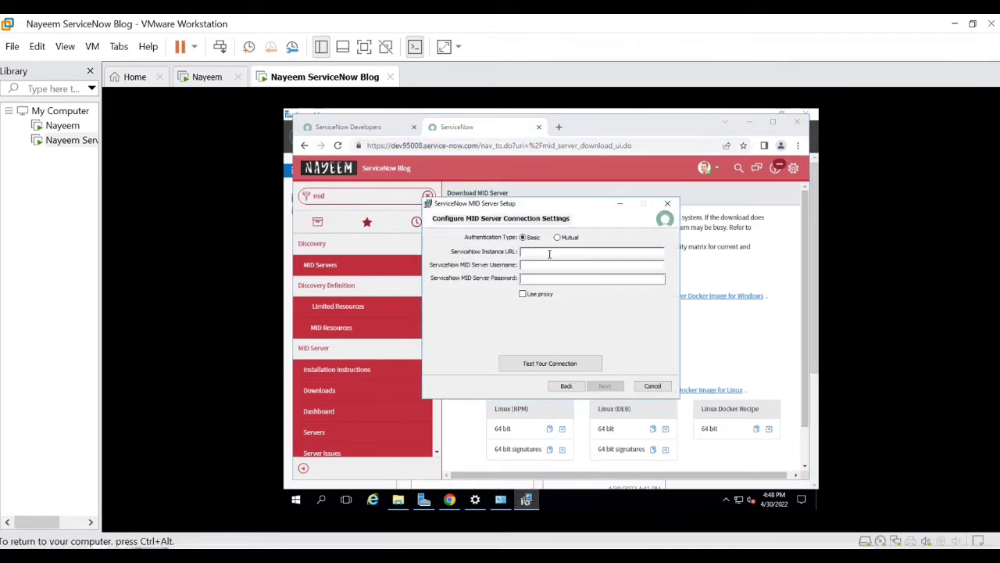
key(ctrl+v)
Step: Enter username snowmid and its password, then test the connection successfully
key(Tab)
text(snowmid)
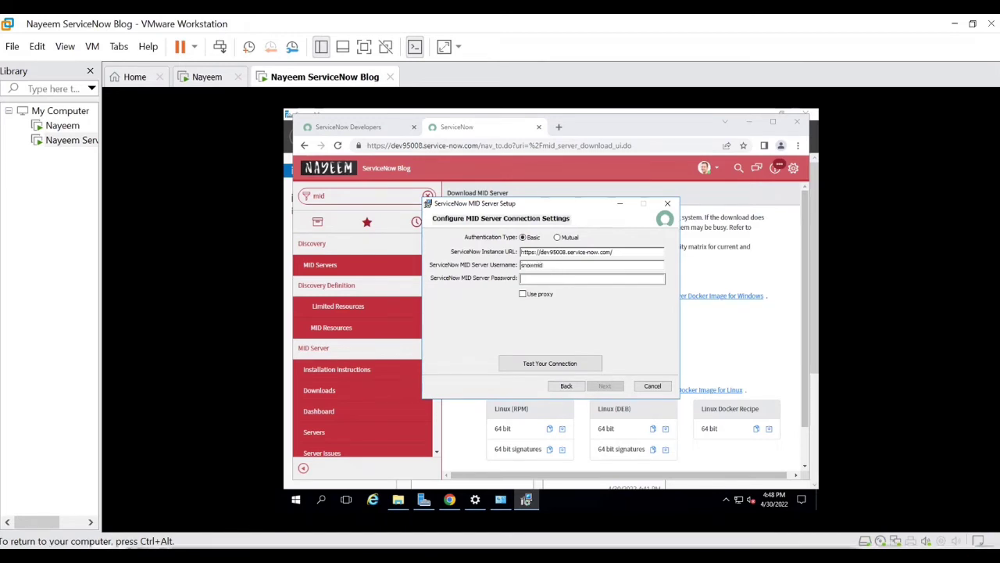
click(555, 279)
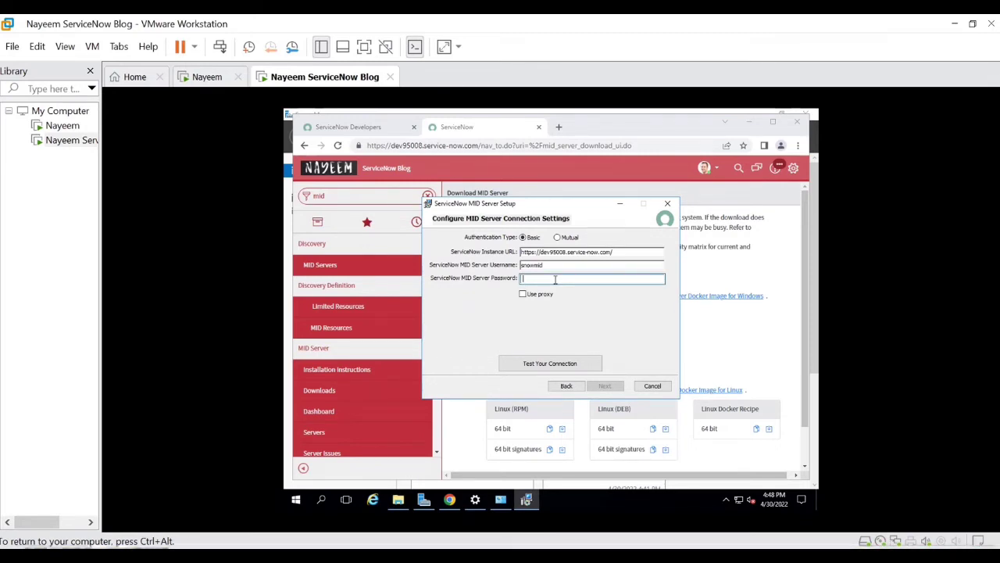
text(••••••••••)
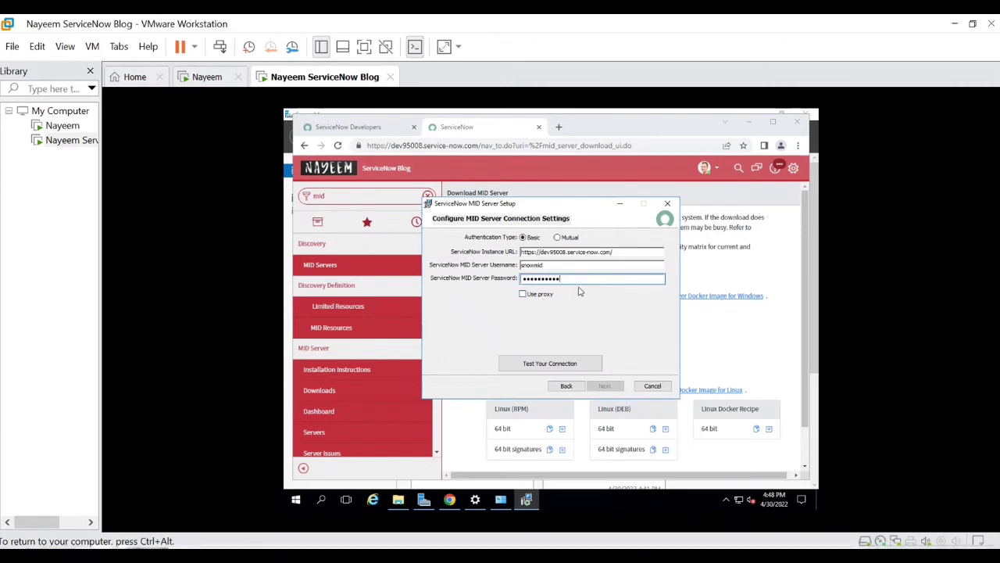
click(550, 365)
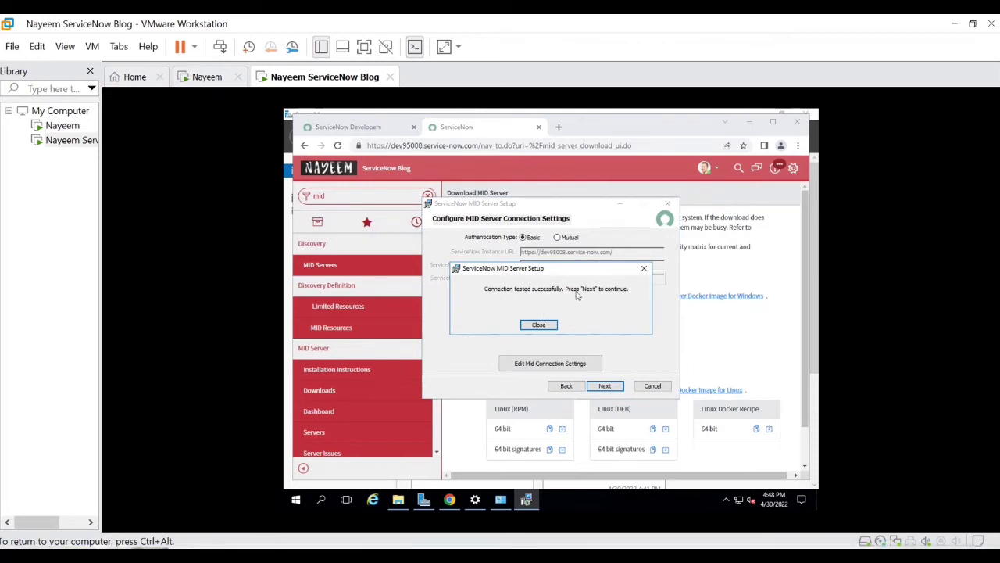
click(548, 325)
Step: Continue to the service settings page and enter a name in the MID Server Name field
click(606, 386)
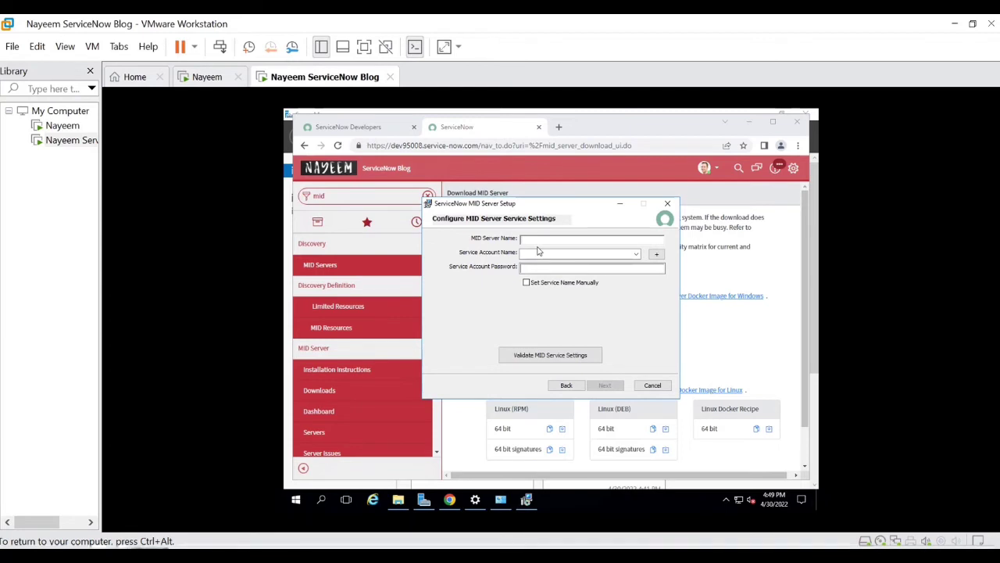
text(s)
text(NOWBLO)
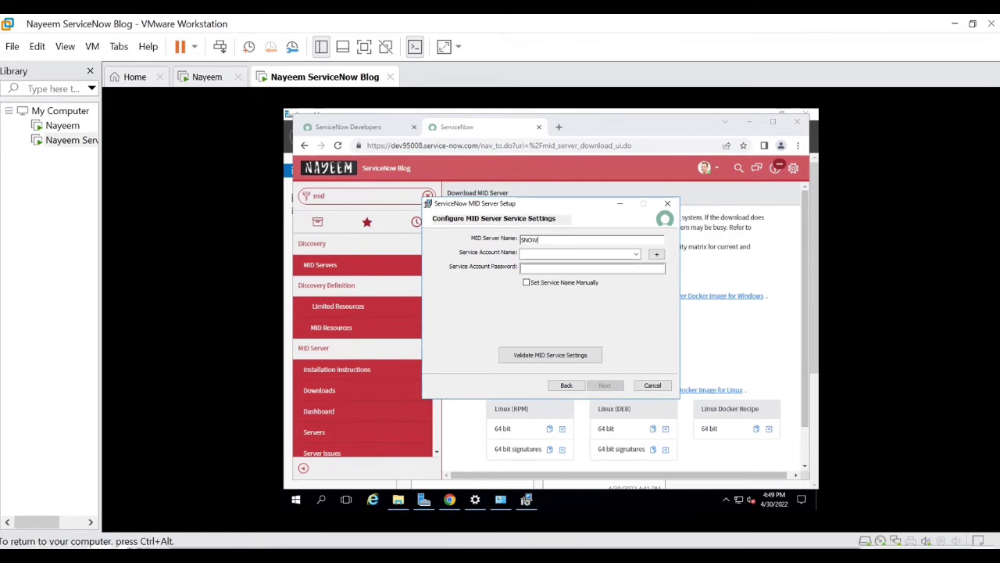
text(Nayeem)
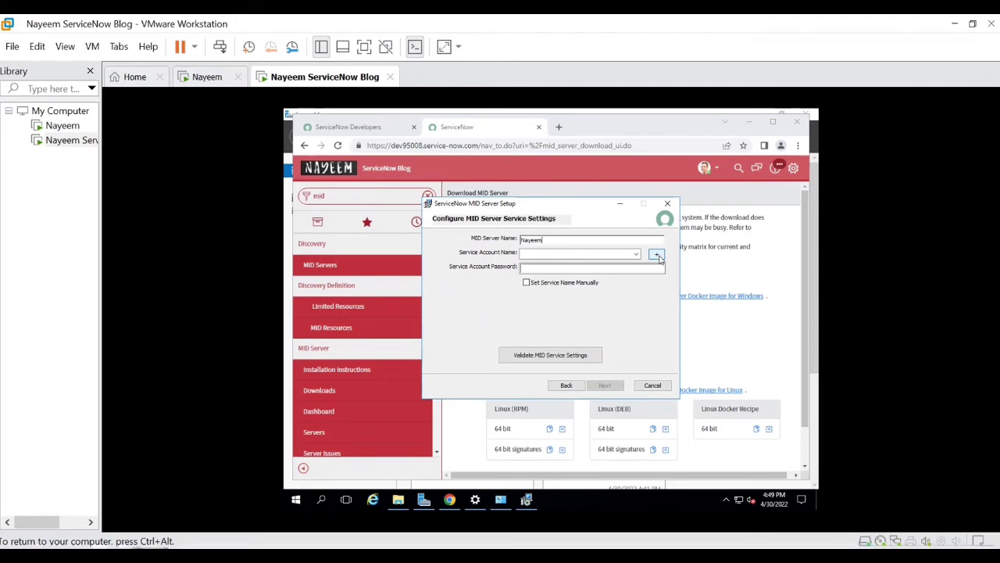
Step: In User Accounts, go to Manage Accounts and start adding a new local user
mouse_move(500, 508)
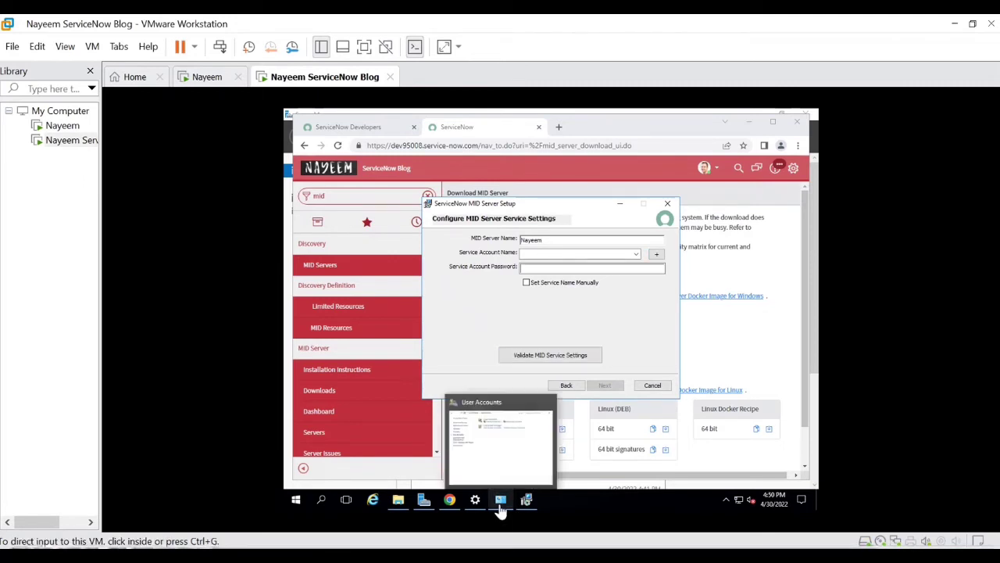
click(513, 471)
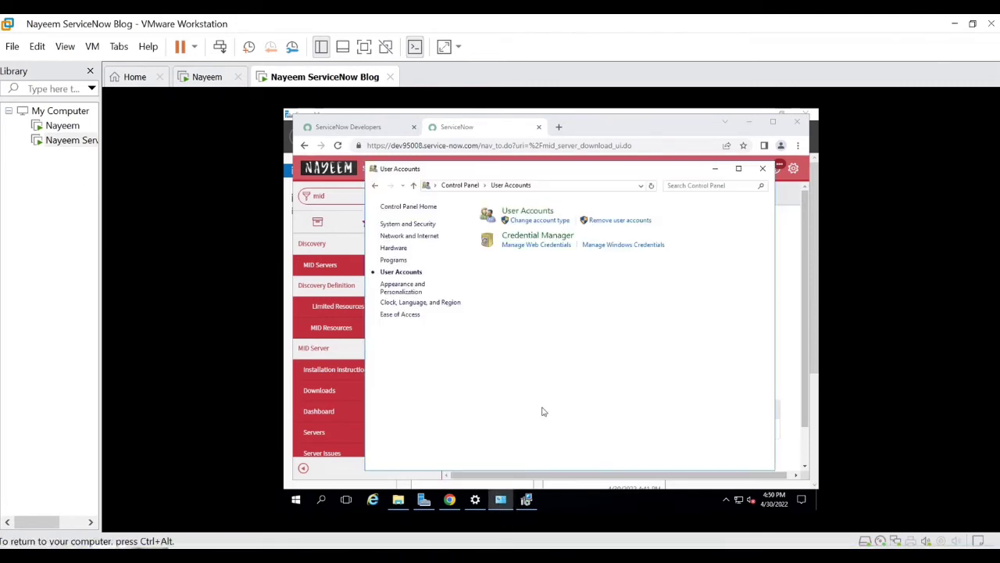
click(537, 217)
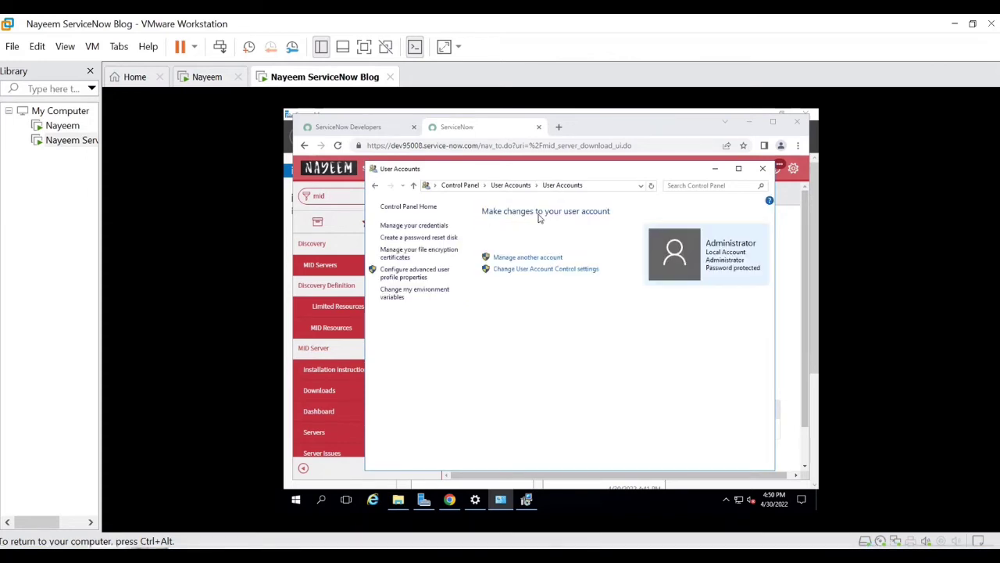
click(528, 257)
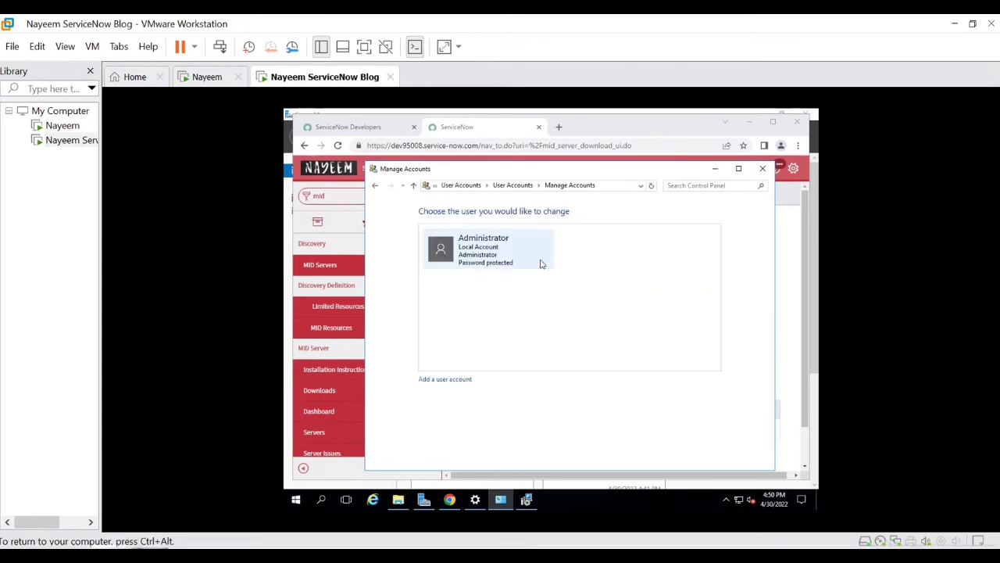
click(442, 380)
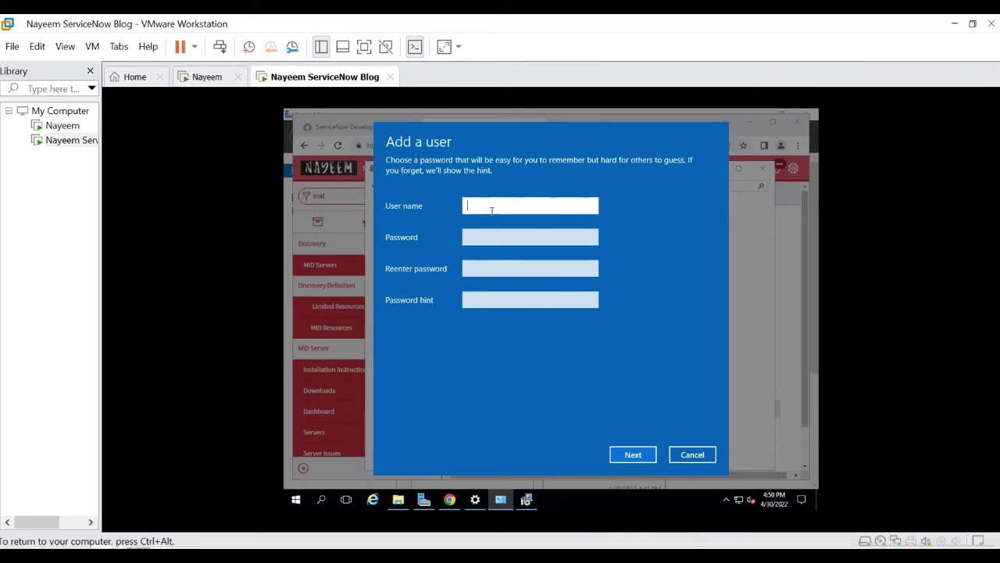
Step: Enter user name snowmidservice with a password and its confirmation
text(mid)
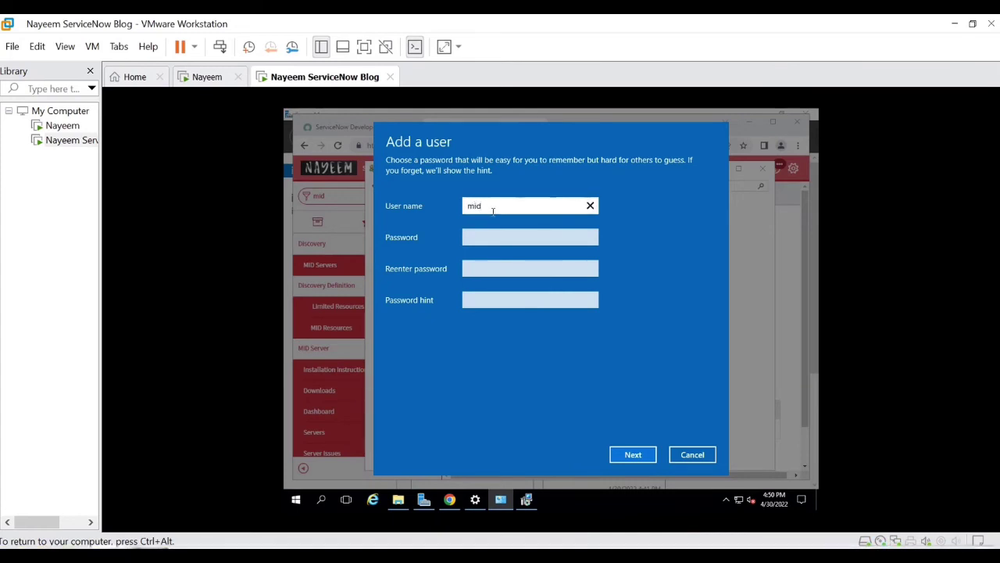
text(service)
key(BackSpace)
key(BackSpace)
key(BackSpace)
key(BackSpace)
key(BackSpace)
key(BackSpace)
key(BackSpace)
text(snowmidservice)
click(490, 240)
text(••)
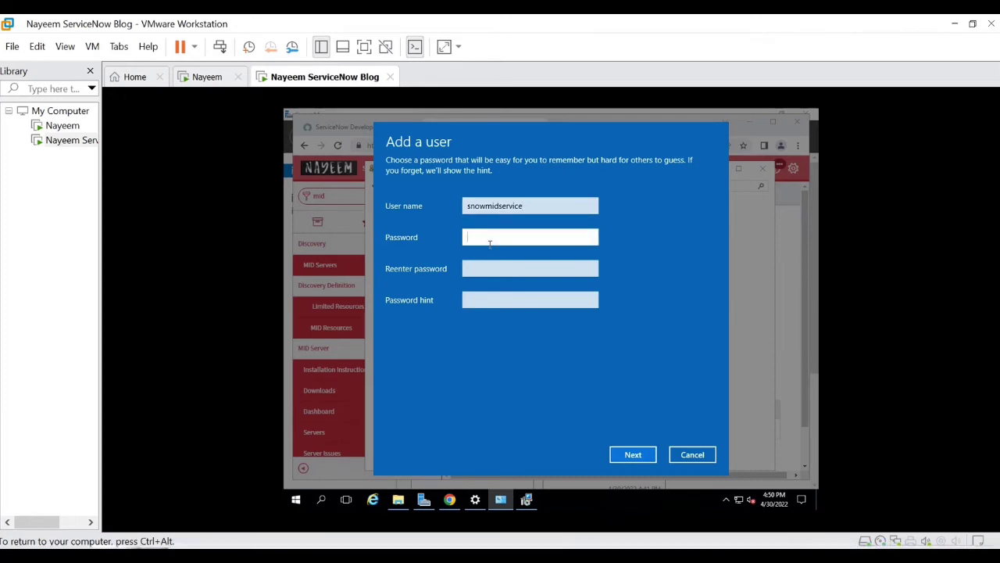
text(••••••••)
click(489, 272)
text(••)
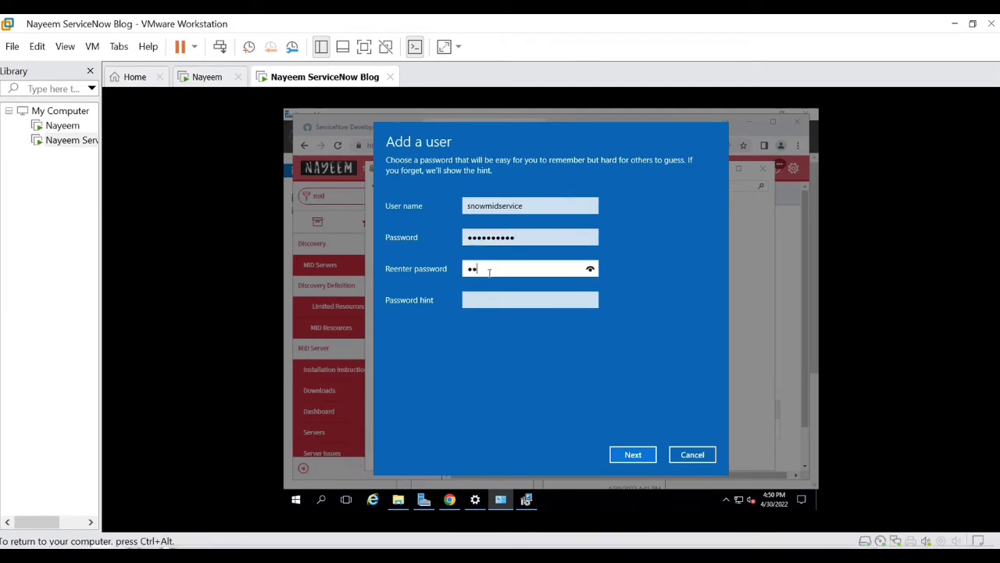
text(•••••)
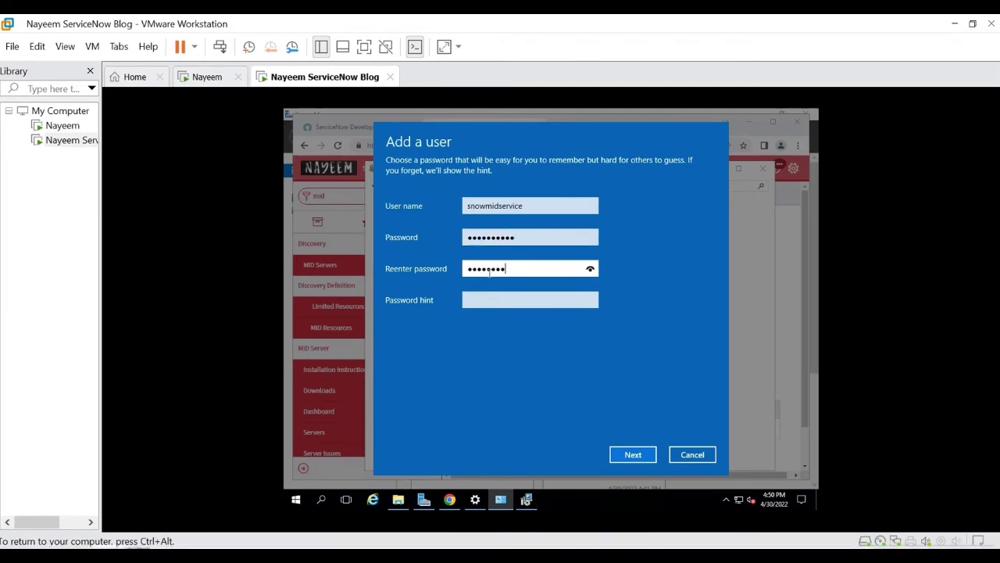
text(••)
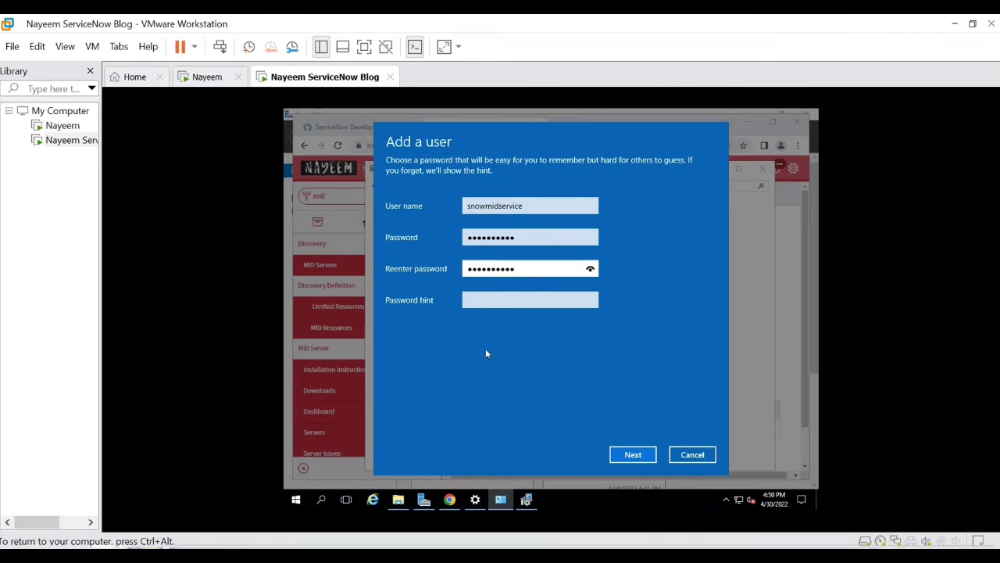
click(639, 456)
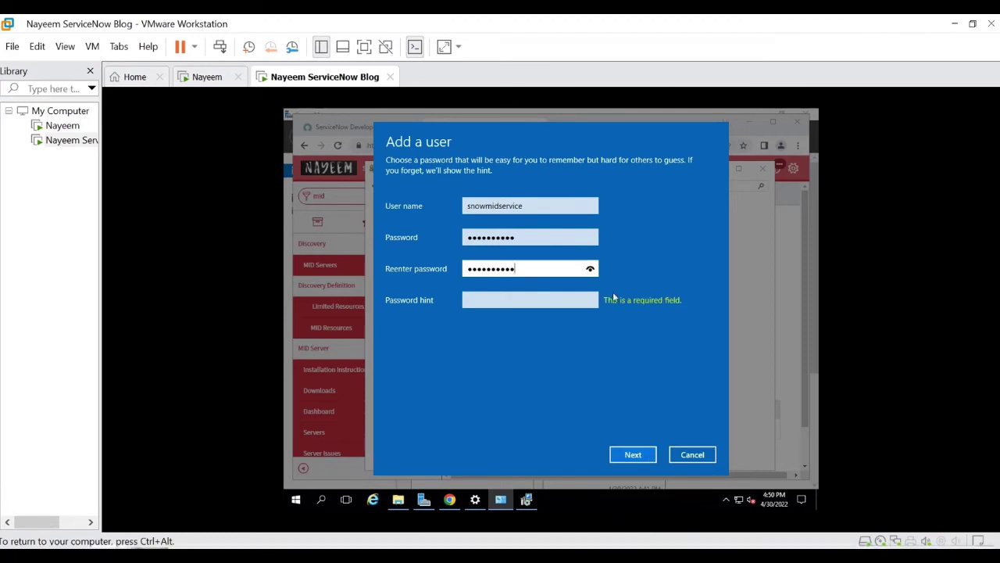
Step: Add a password hint, finish creating the account, and restore MID Server Setup
click(481, 303)
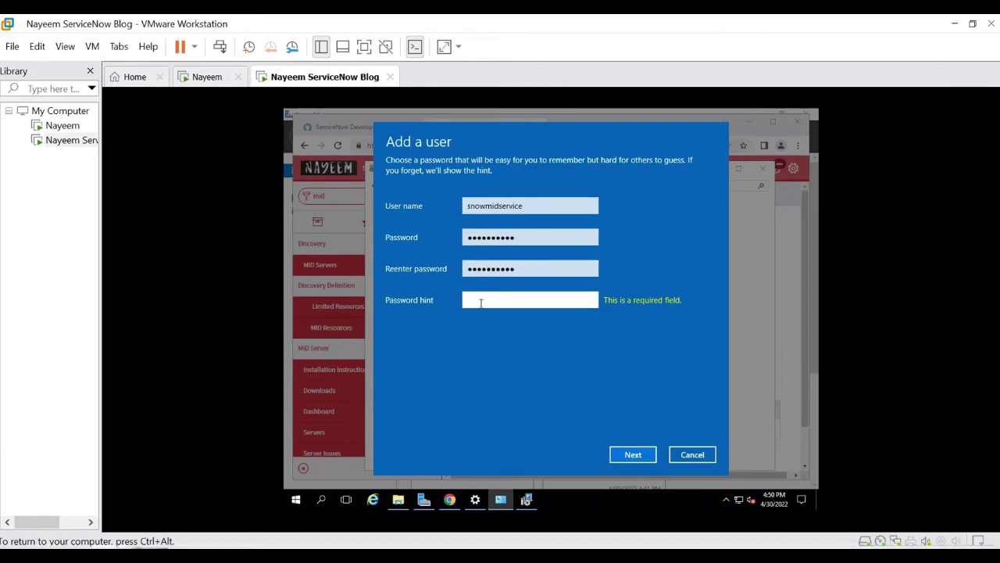
text(city)
click(632, 458)
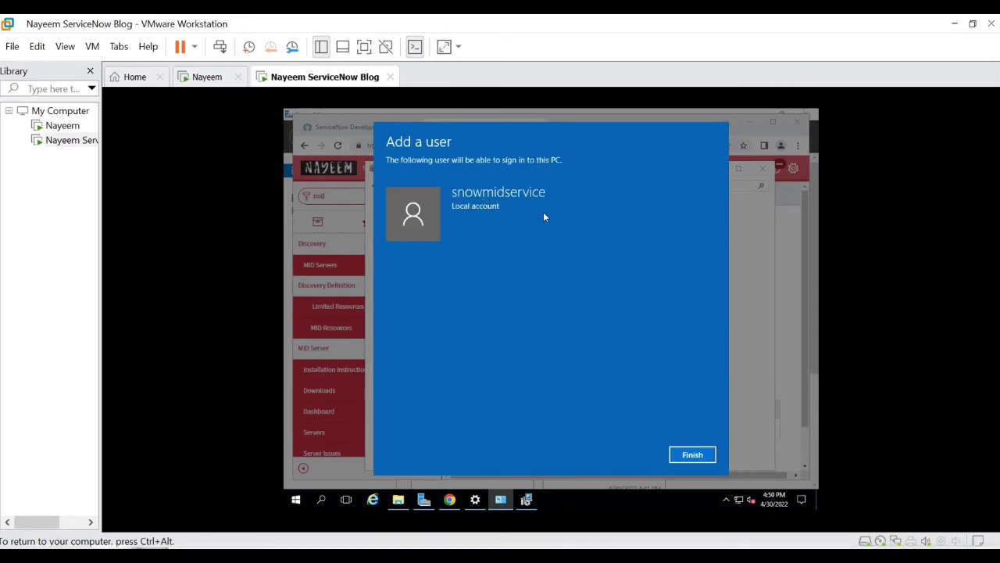
click(692, 457)
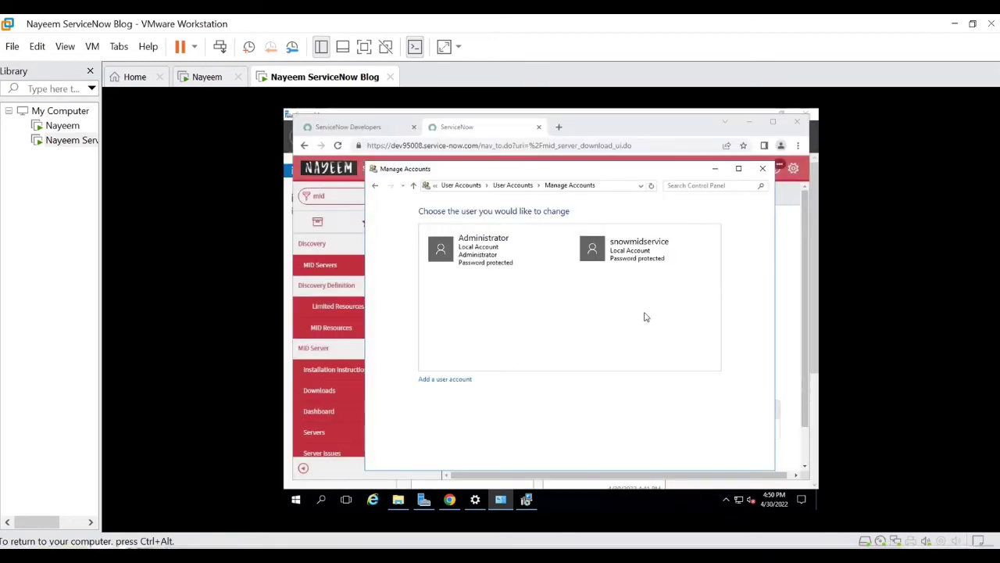
click(526, 499)
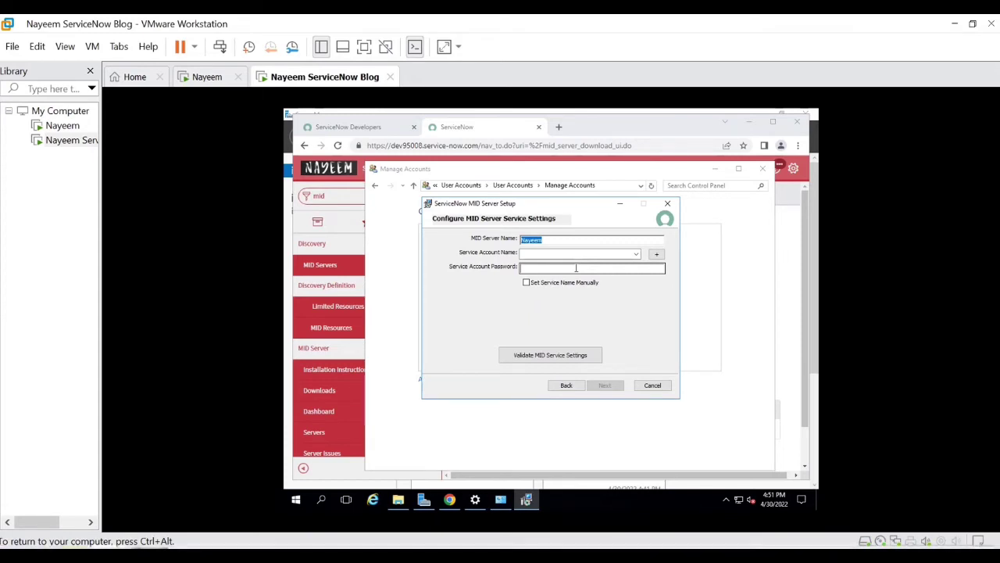
Step: Search 'admin' from Start, open Windows Administrative Tools, then Local Security Policy
click(298, 501)
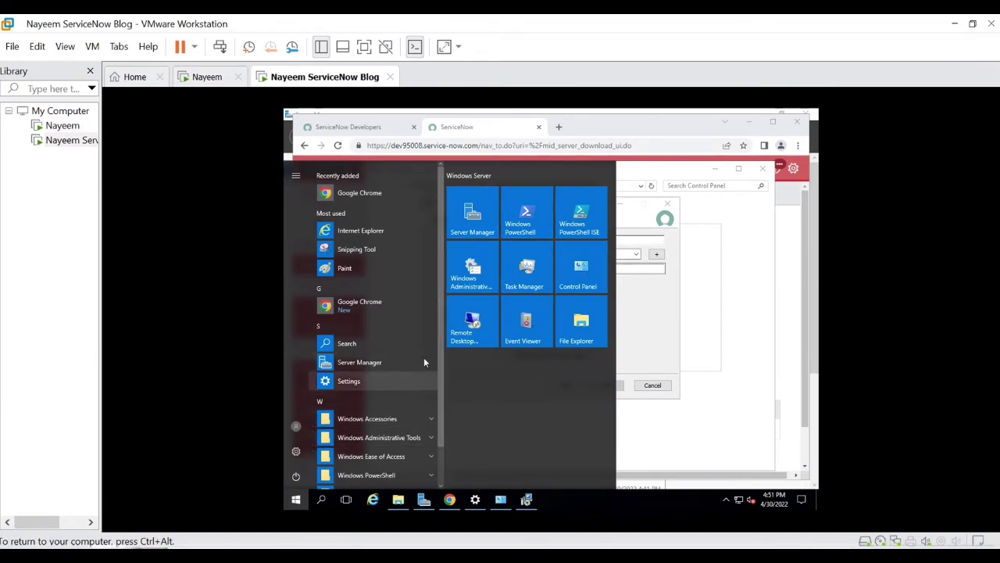
scroll(375, 416, down, 1)
scroll(372, 420, down, 1)
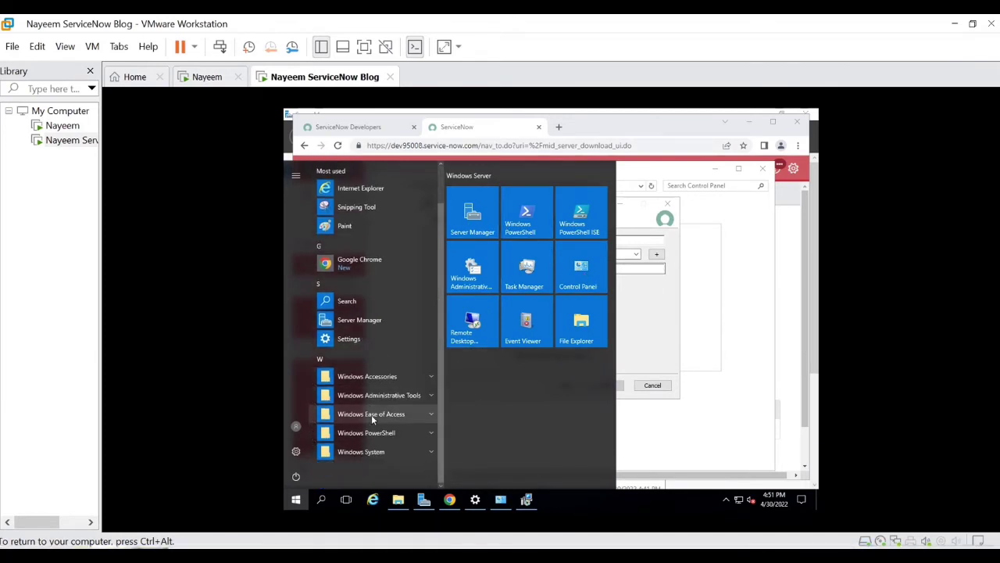
click(323, 498)
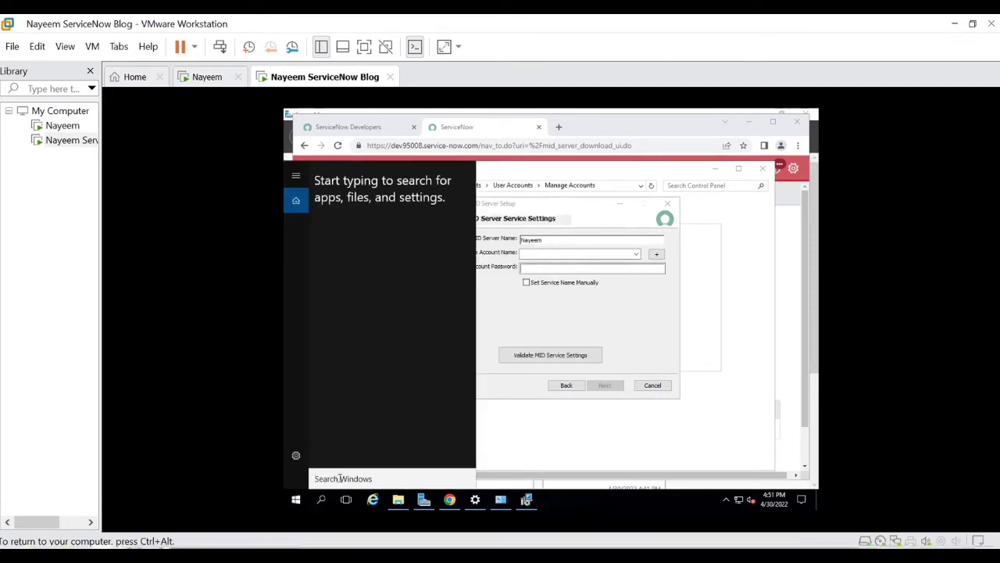
text(admin)
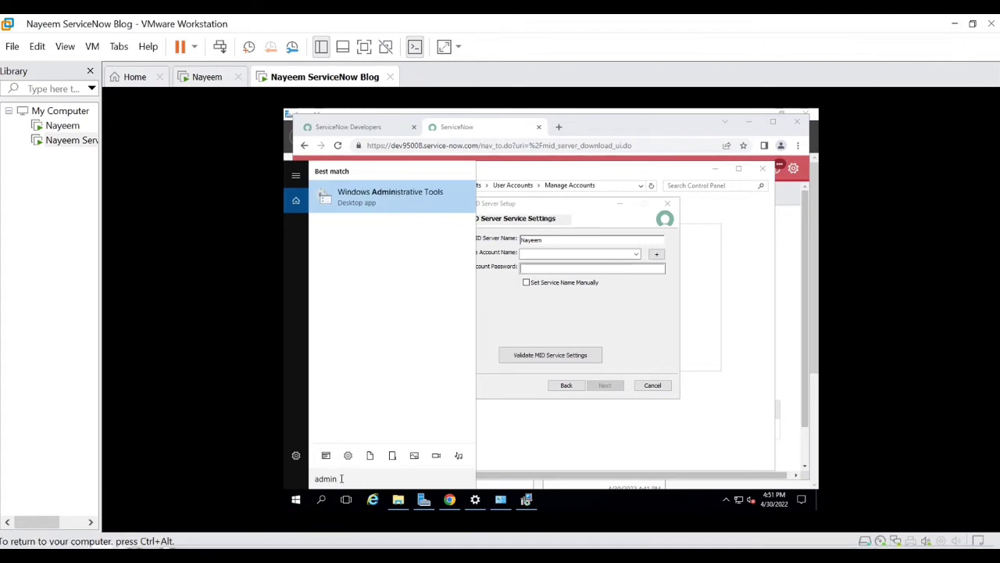
click(393, 197)
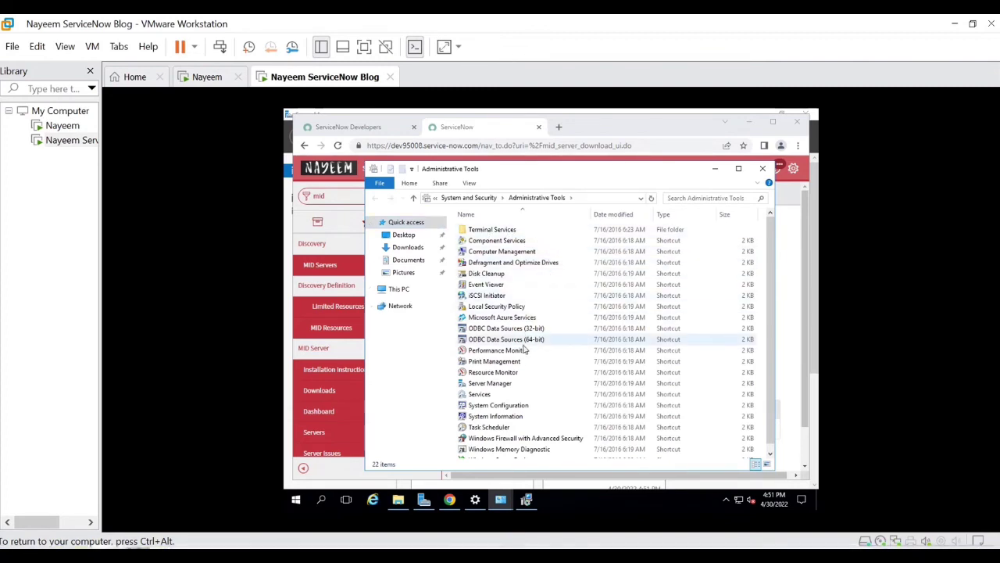
scroll(518, 404, down, 1)
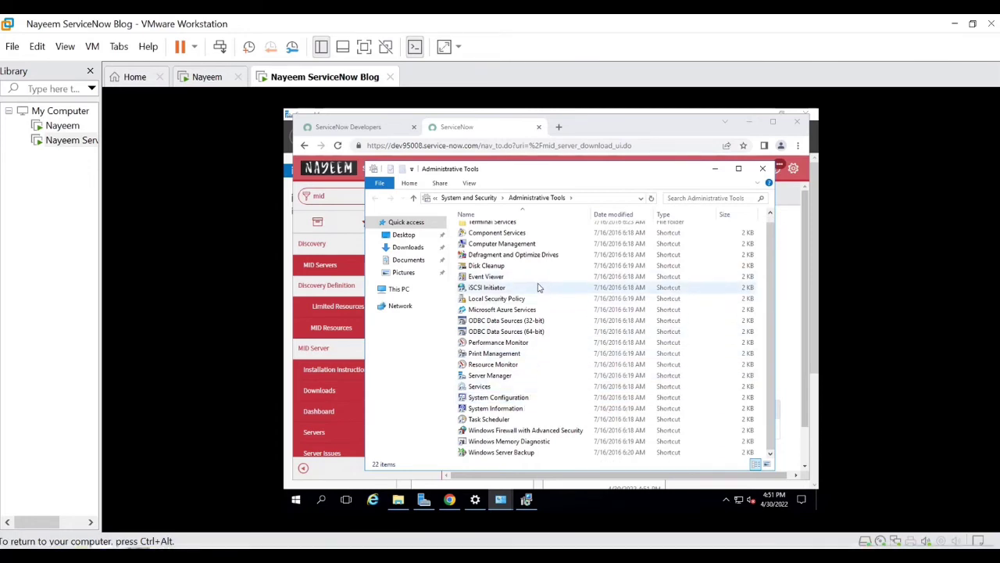
click(497, 302)
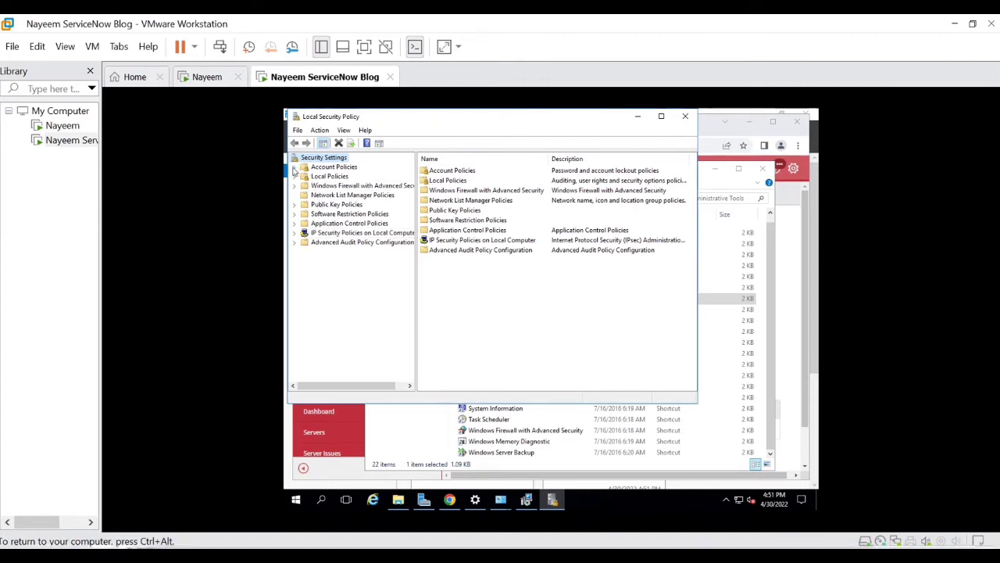
Step: Open the Log on as a service policy under Local Policies > User Rights Assignment
click(294, 167)
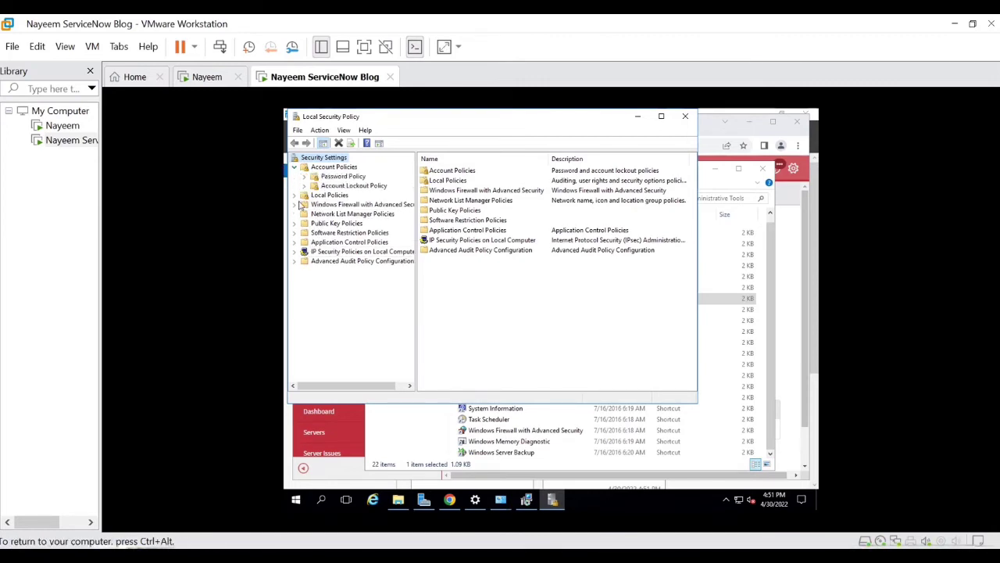
click(294, 195)
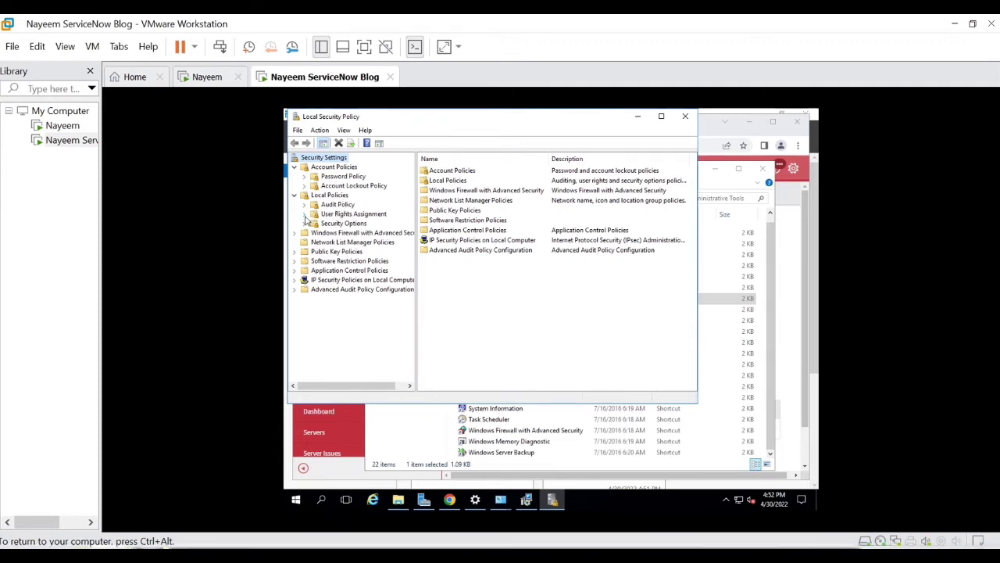
click(354, 214)
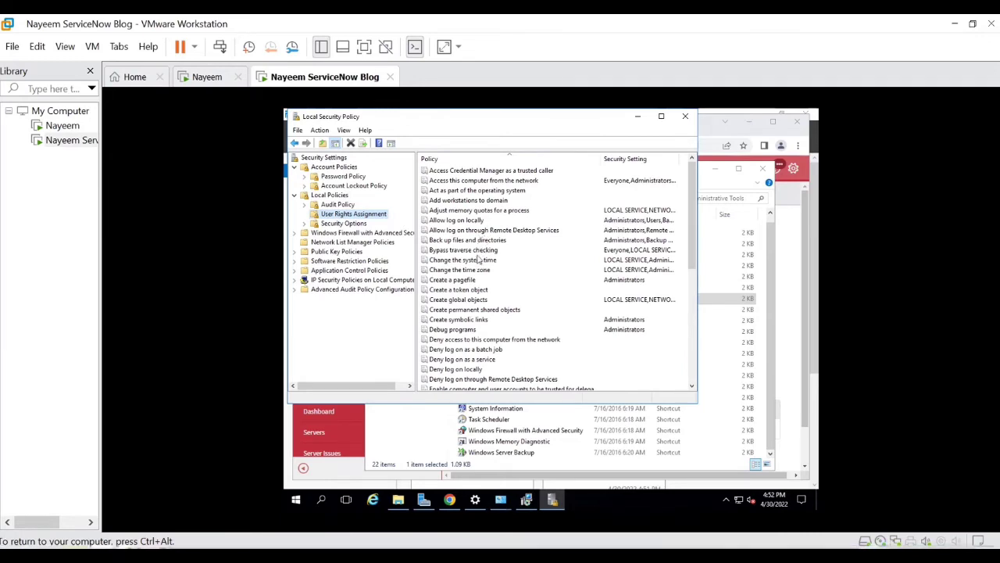
scroll(480, 258, down, 3)
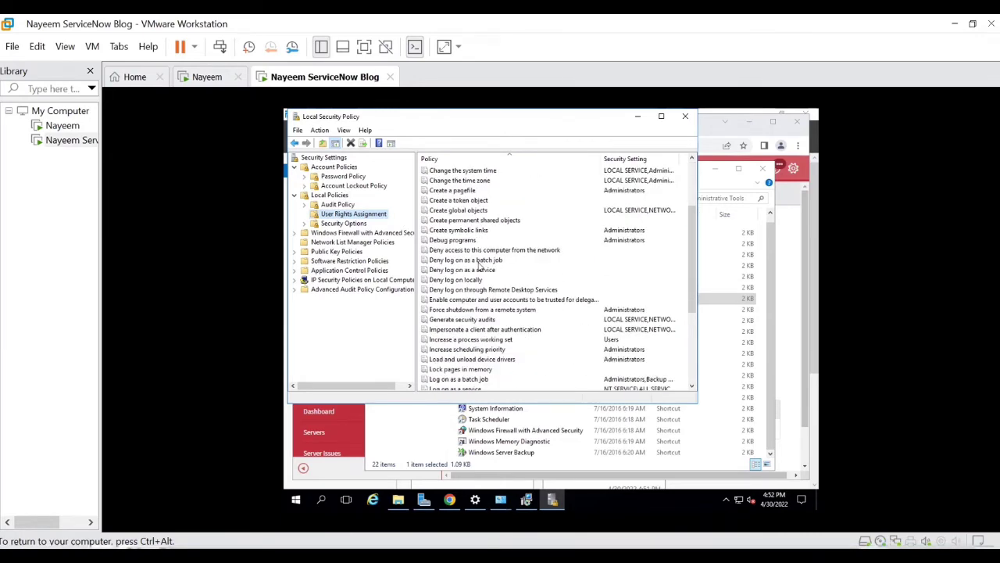
scroll(480, 267, down, 2)
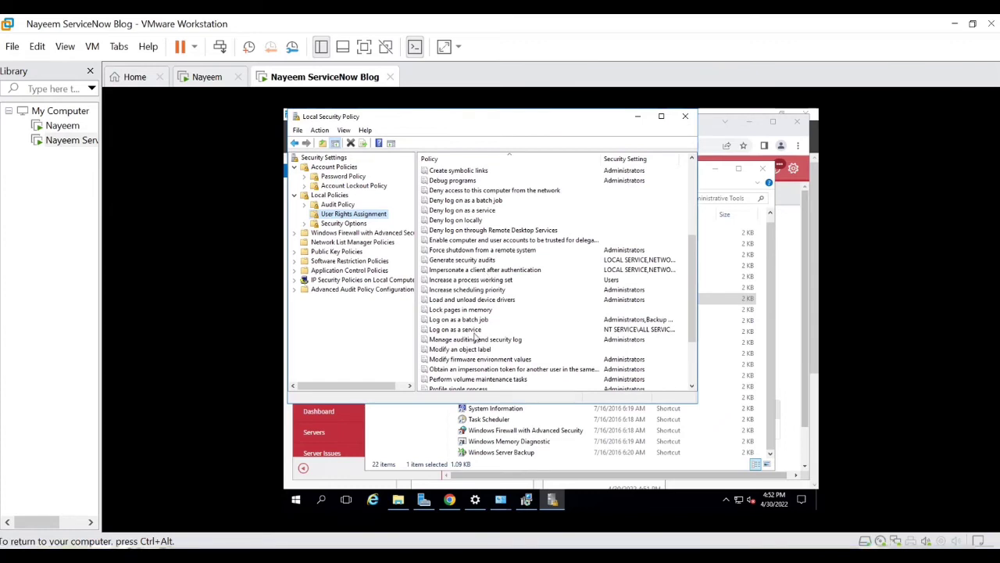
click(472, 332)
double_click(472, 334)
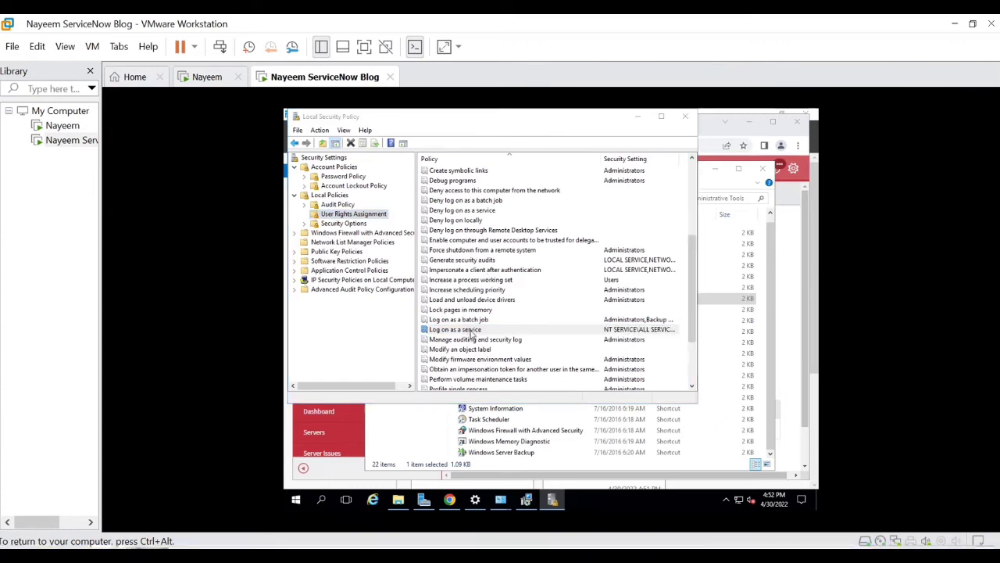
Step: Add snowmidservice to the Log on as a service right and apply the change
click(438, 299)
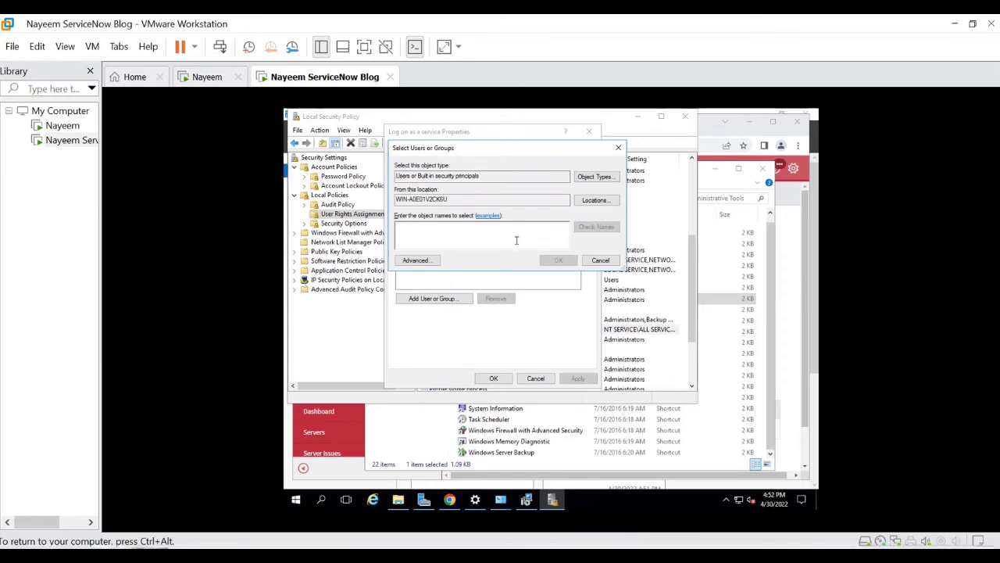
text(snowmid)
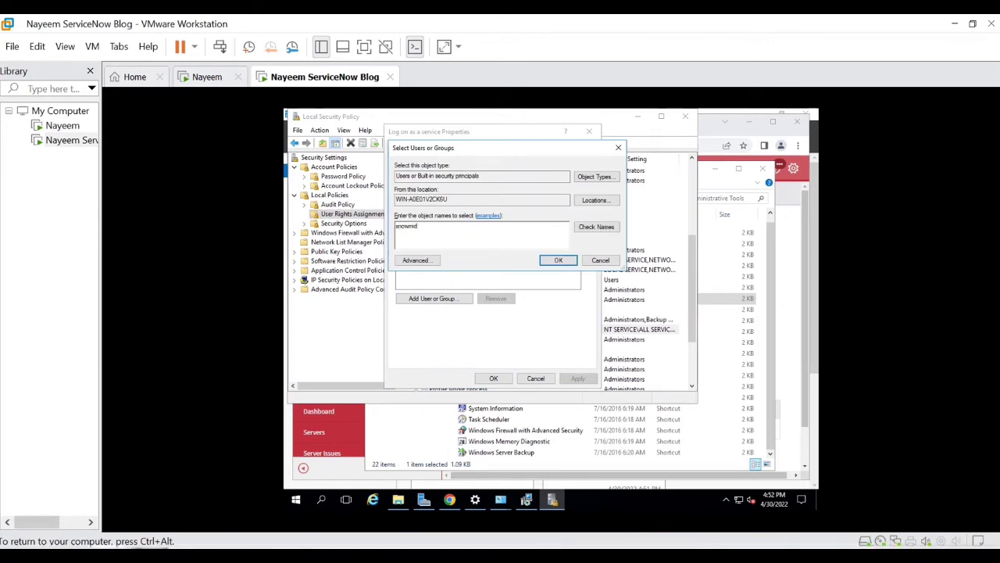
text(service)
click(582, 227)
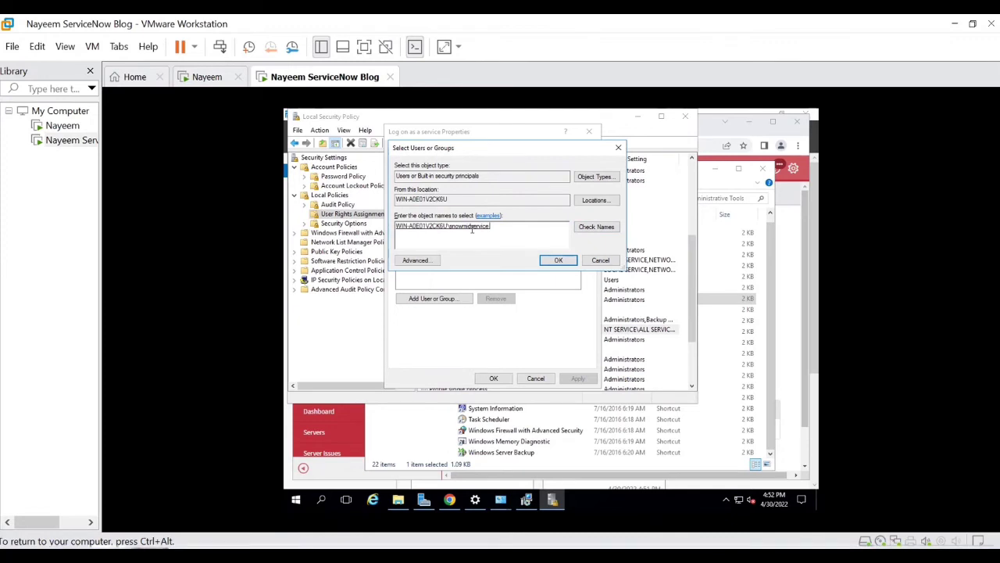
double_click(471, 229)
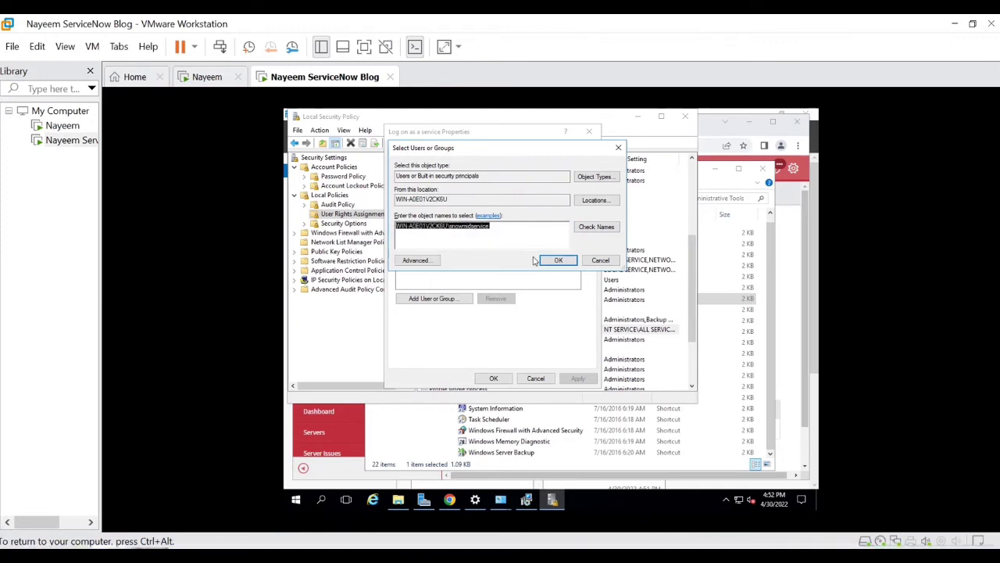
click(556, 260)
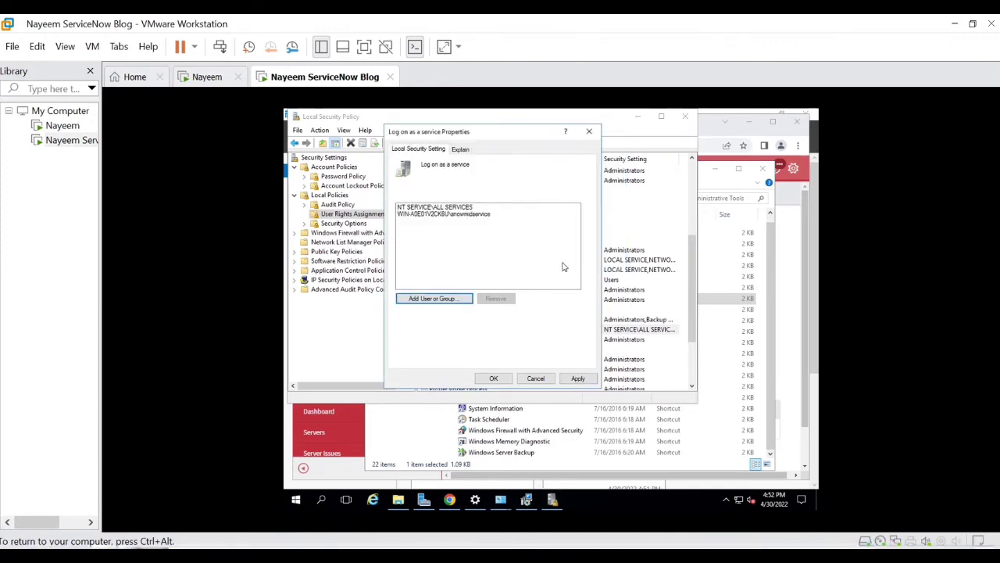
click(577, 378)
click(494, 378)
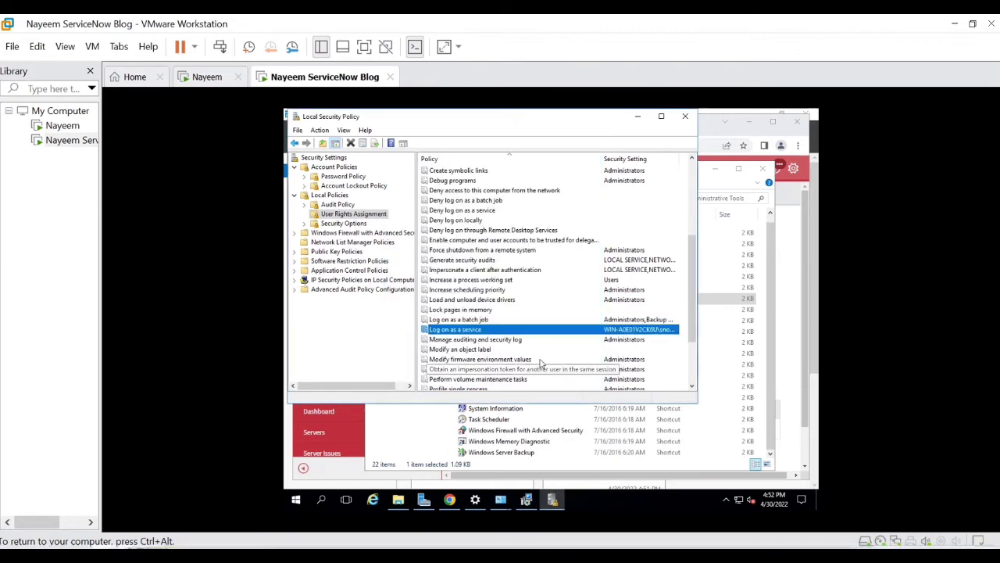
click(639, 118)
Step: Enter the snowmidservice account and its password, validate the service settings, and continue
click(717, 174)
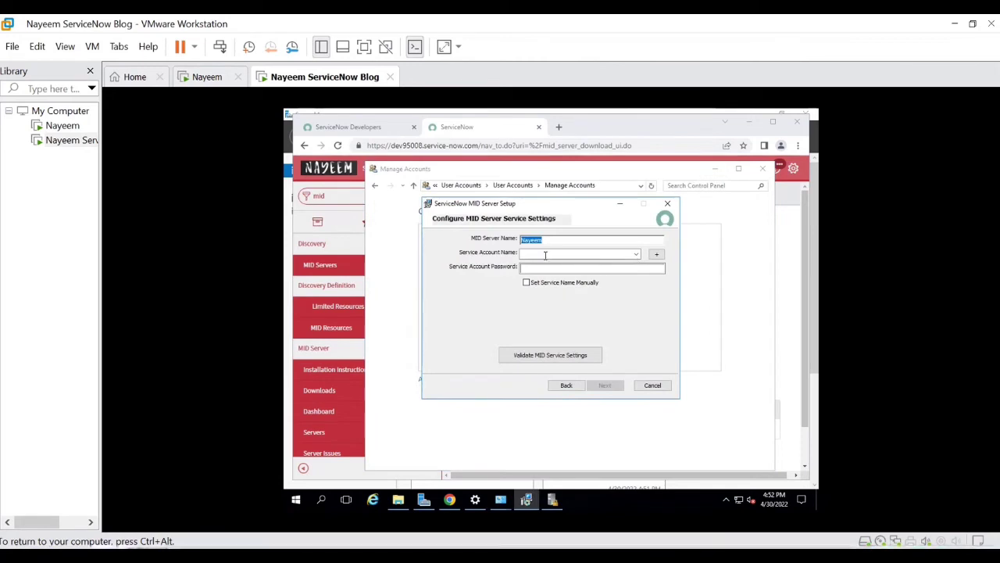
text(sn)
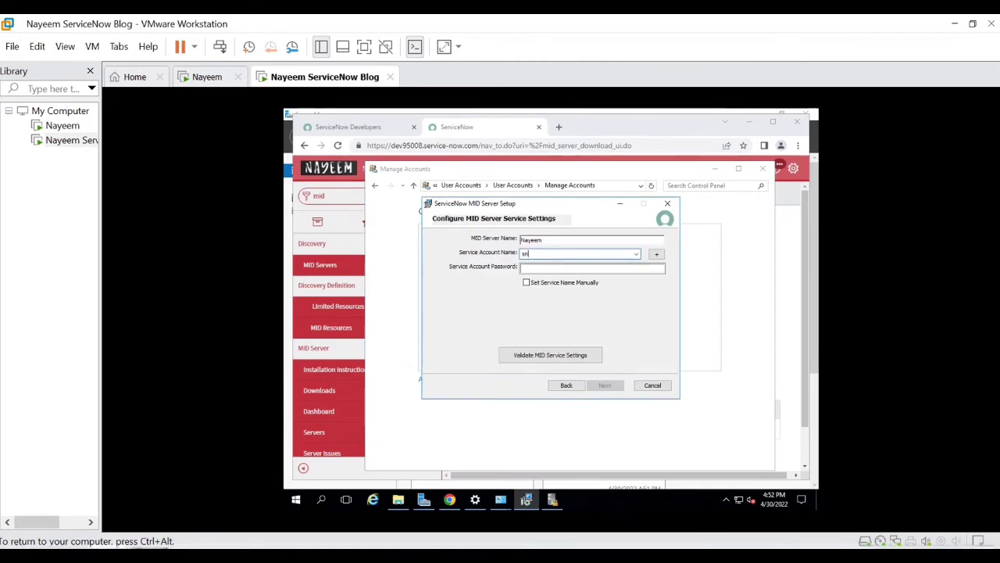
text(ow)
text(n)
text(idser)
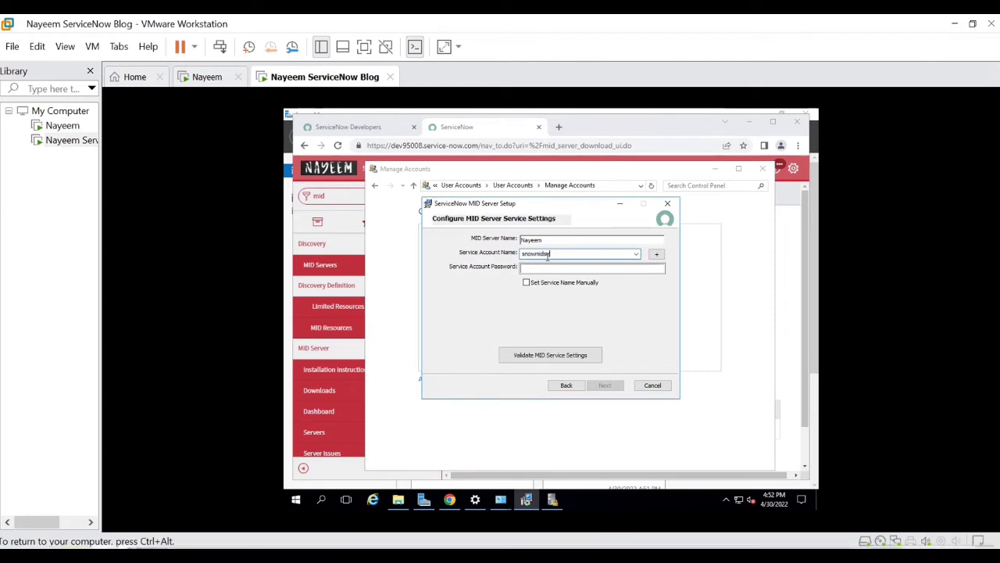
text(vice)
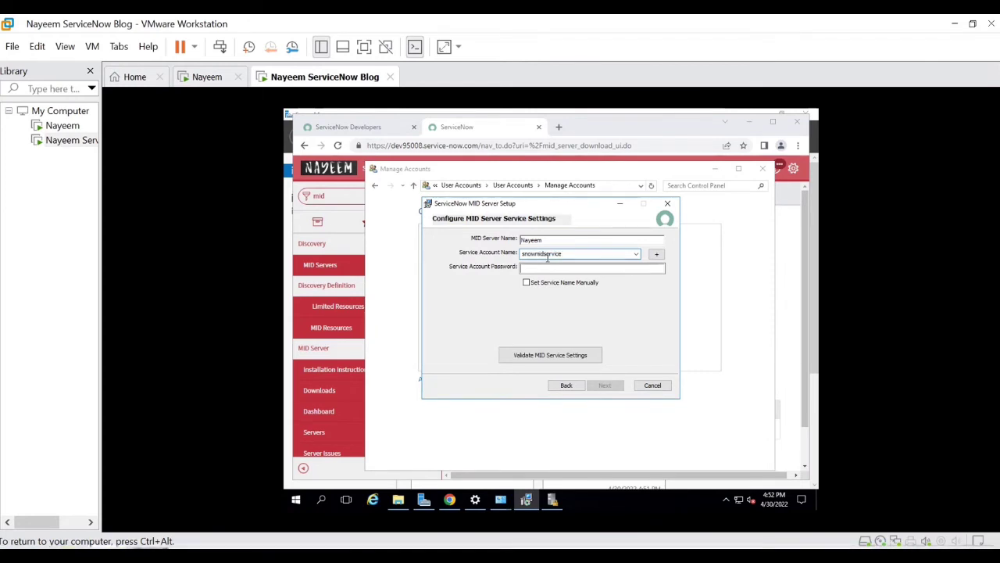
click(544, 268)
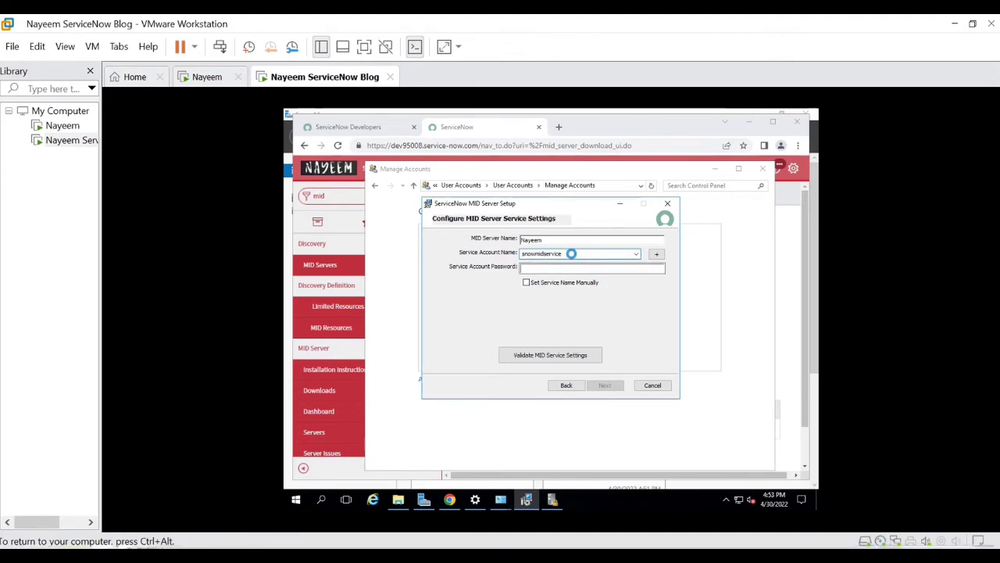
click(567, 266)
text(p)
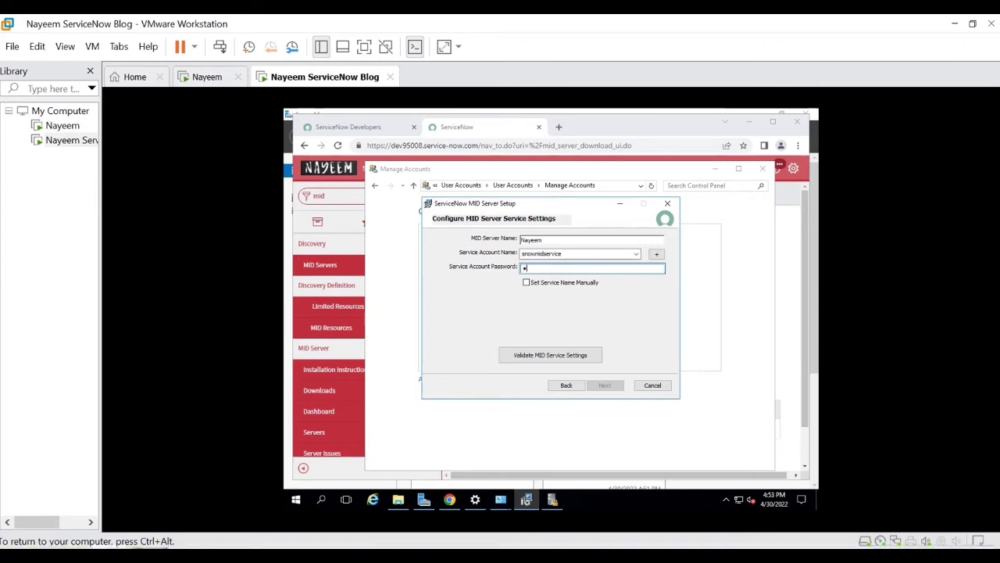
text(assword12)
click(532, 356)
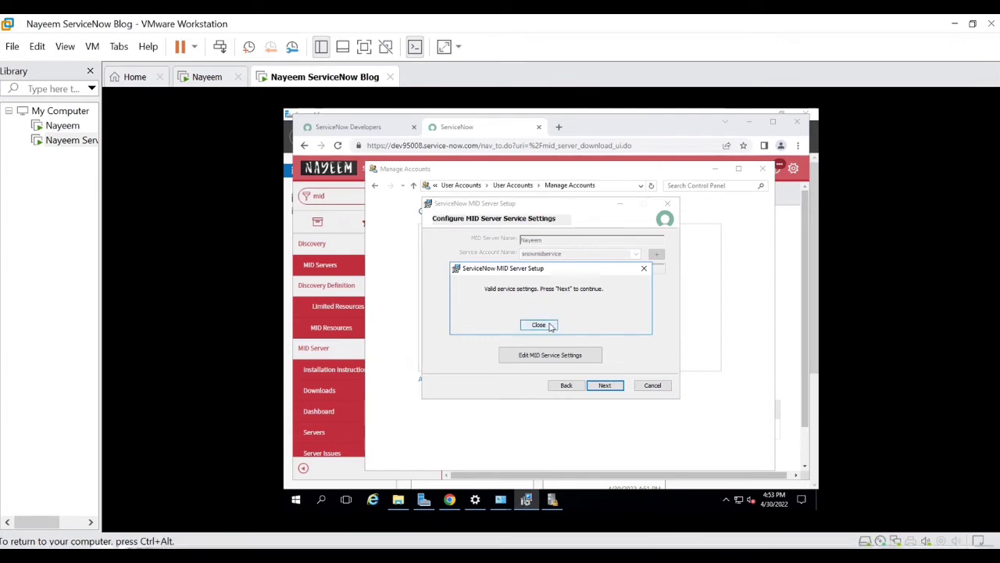
click(539, 325)
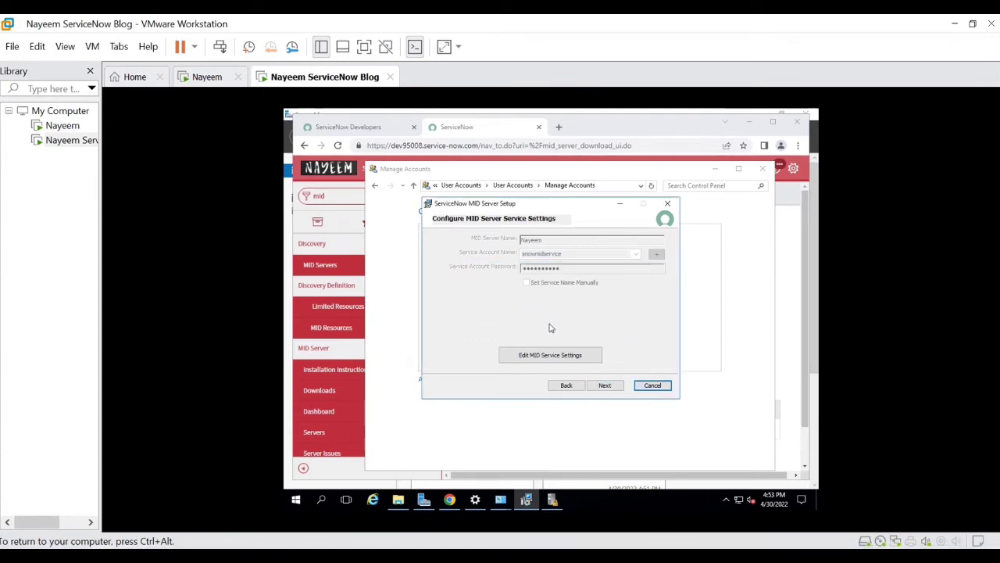
click(615, 388)
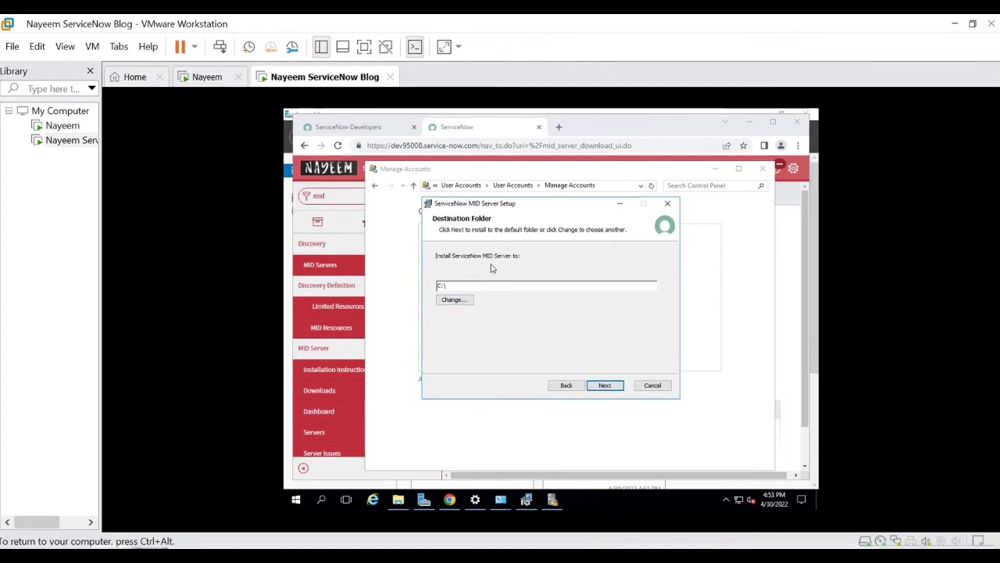
Step: Open the install-folder browser and navigate back to the root of Local Disk (C:)
click(454, 301)
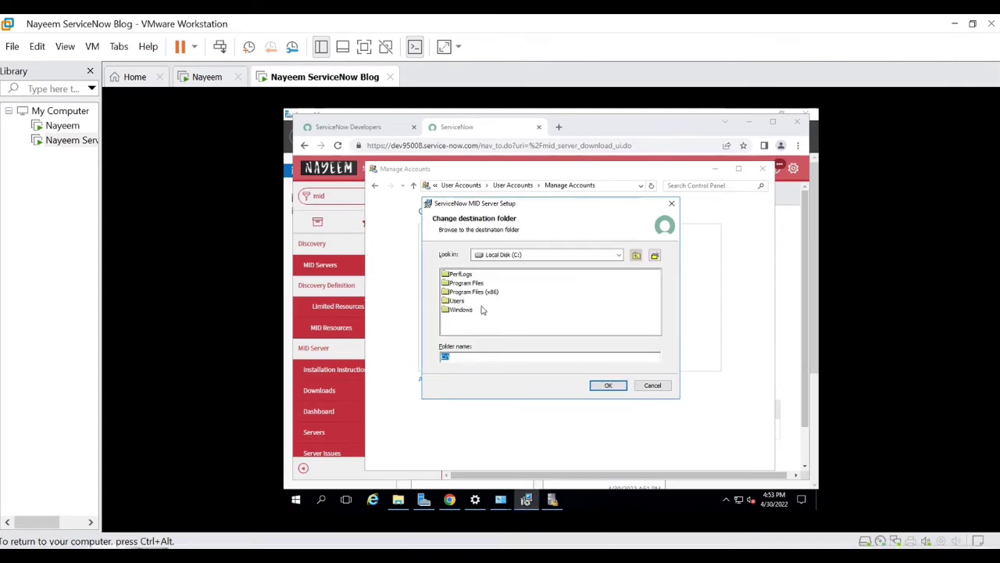
click(597, 258)
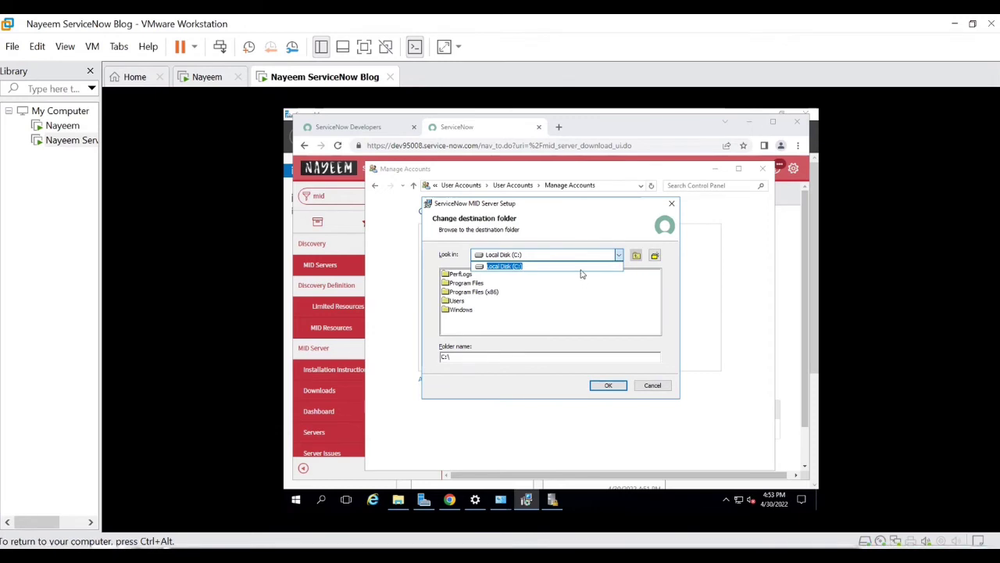
click(581, 273)
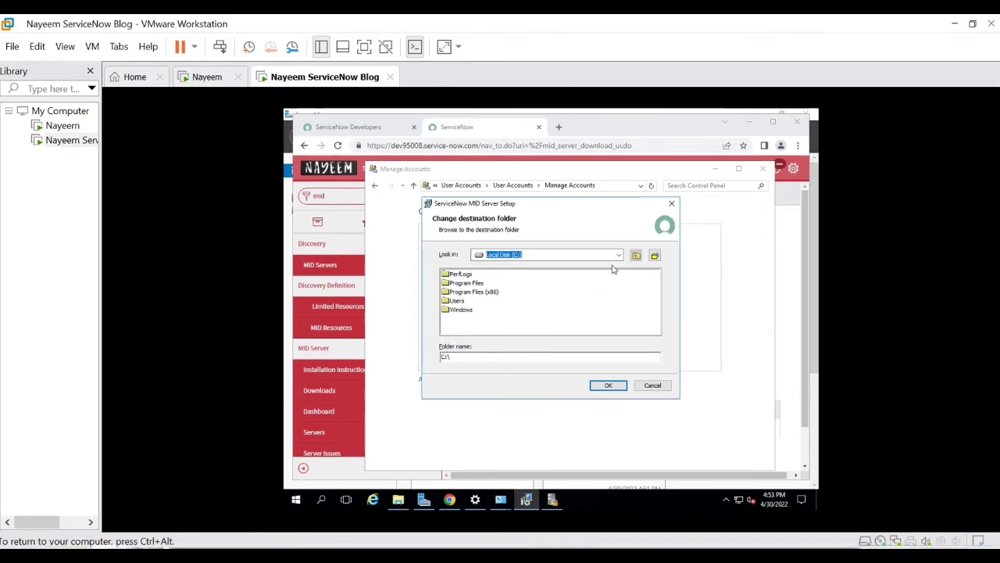
double_click(457, 301)
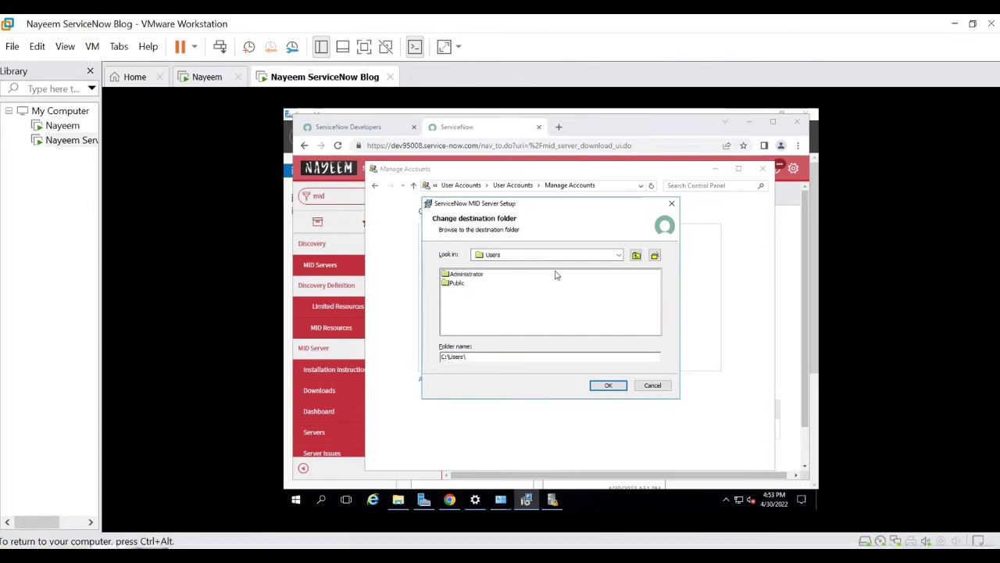
click(579, 256)
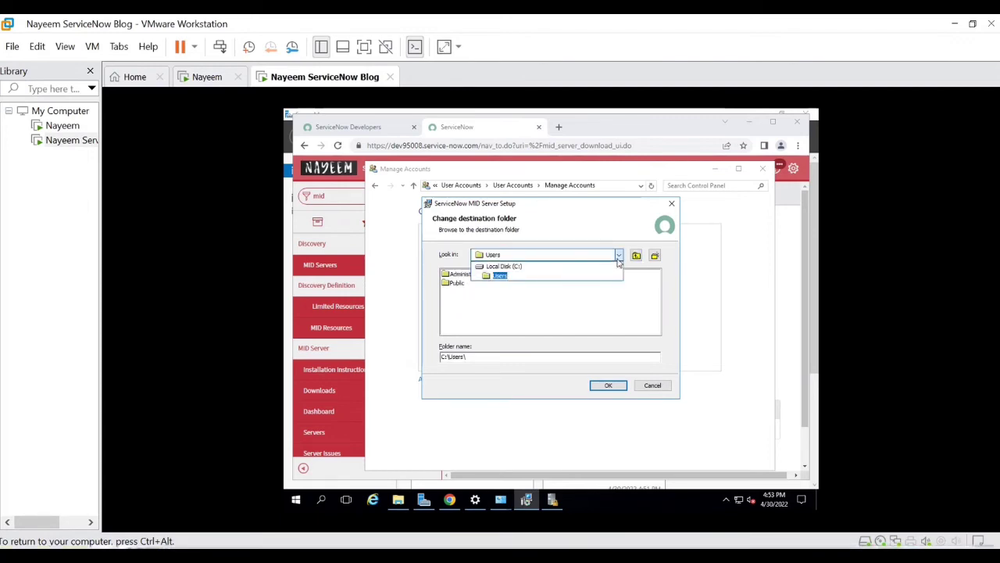
click(545, 266)
double_click(461, 311)
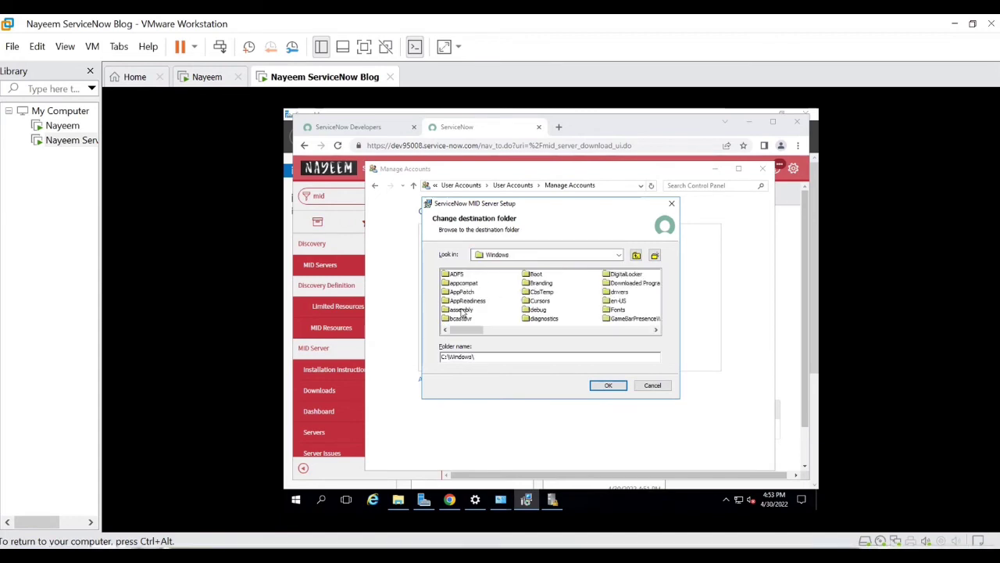
click(636, 257)
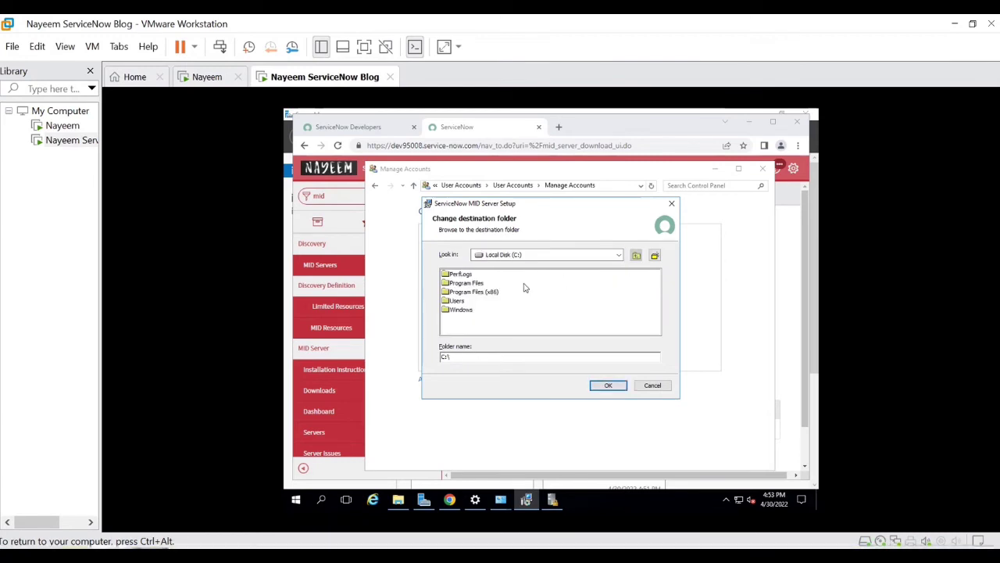
Step: Choose C:\Users\Administrator\Documents\Servicenow\Midserver as the install folder and continue
double_click(462, 304)
double_click(473, 273)
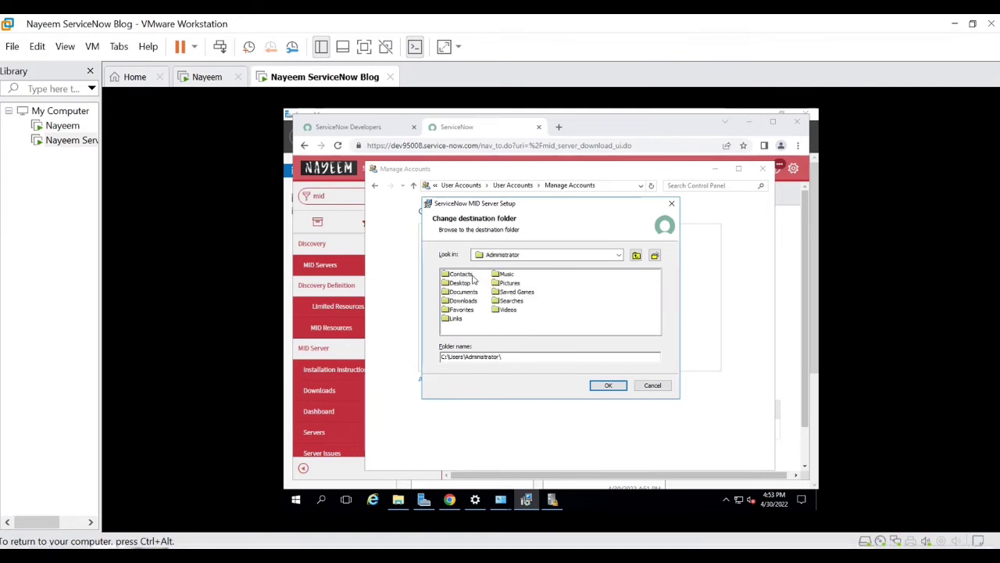
double_click(473, 292)
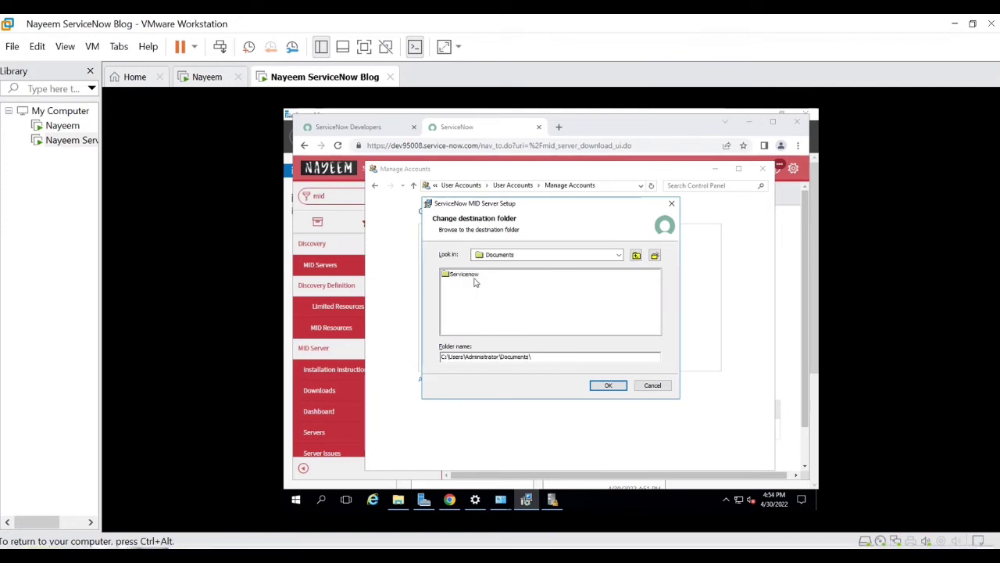
click(473, 275)
double_click(474, 276)
double_click(475, 278)
click(608, 385)
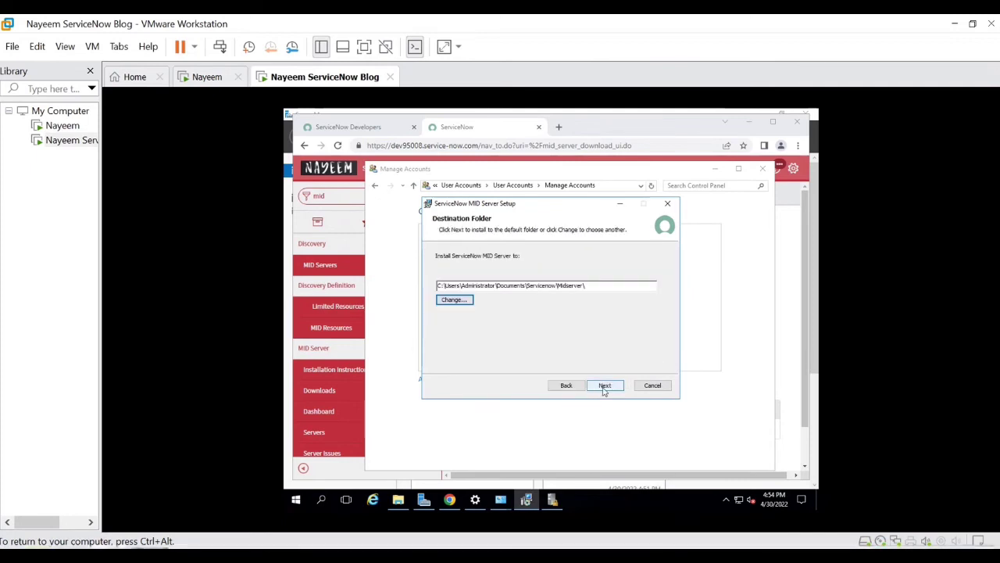
click(604, 385)
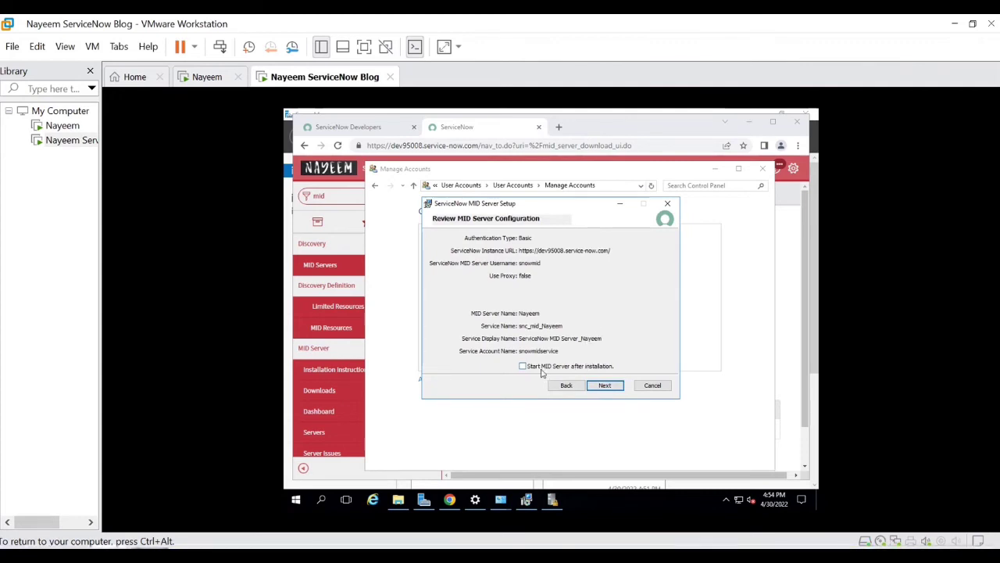
Step: Advance to the ready-to-install page and start installing the MID Server
click(605, 386)
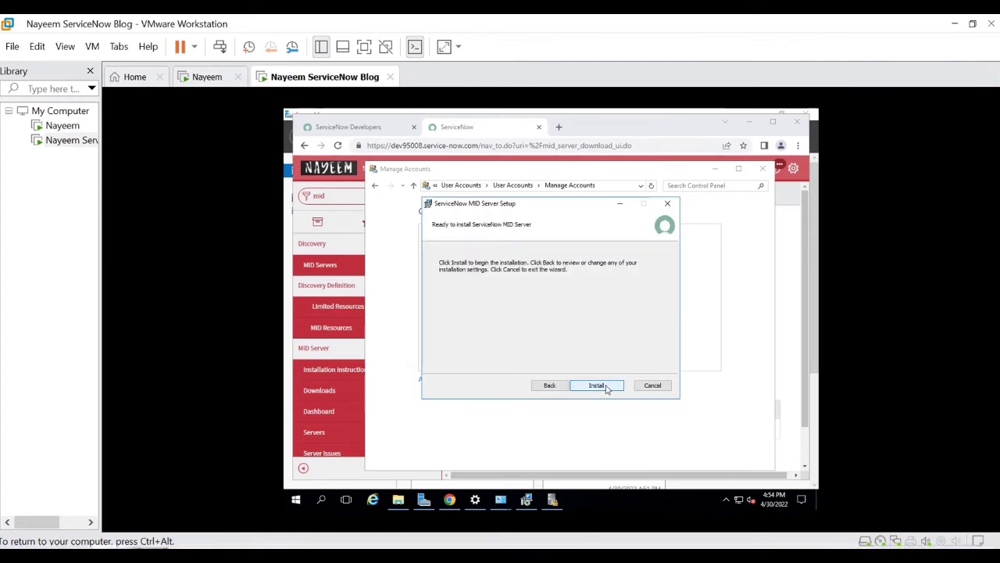
click(606, 386)
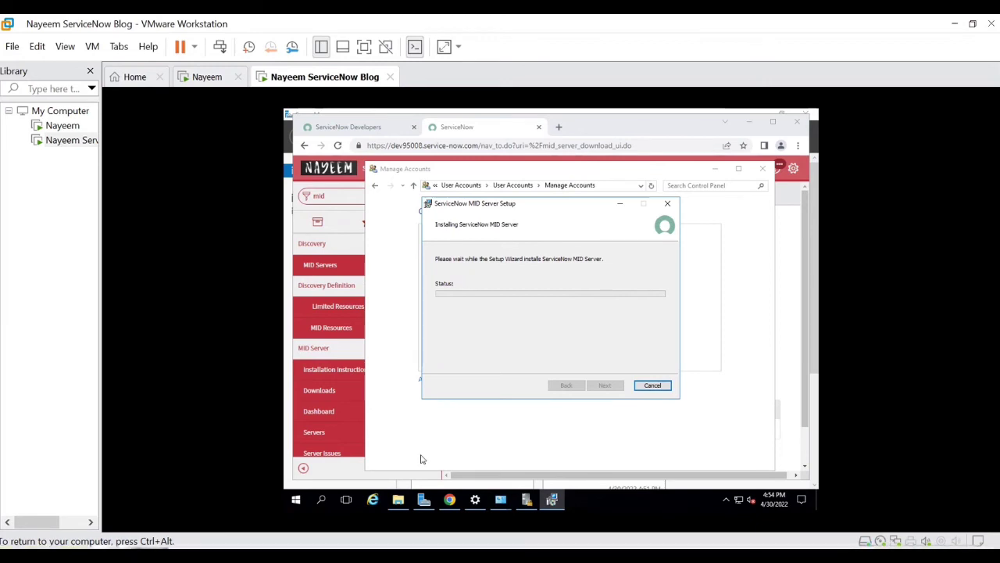
Step: Let the MID Server installation complete and close the setup wizard with Finish
key(super+r)
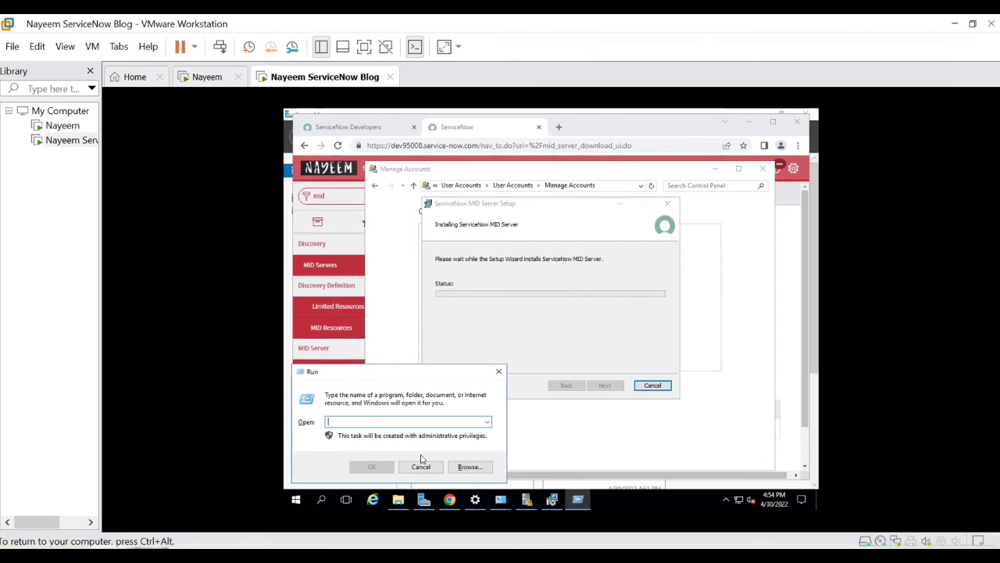
text(services)
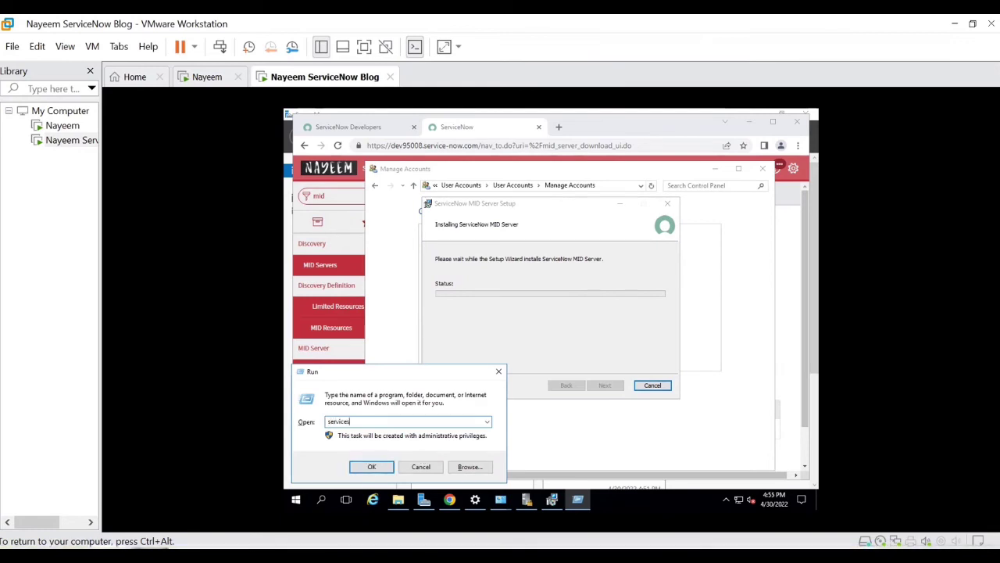
key(Return)
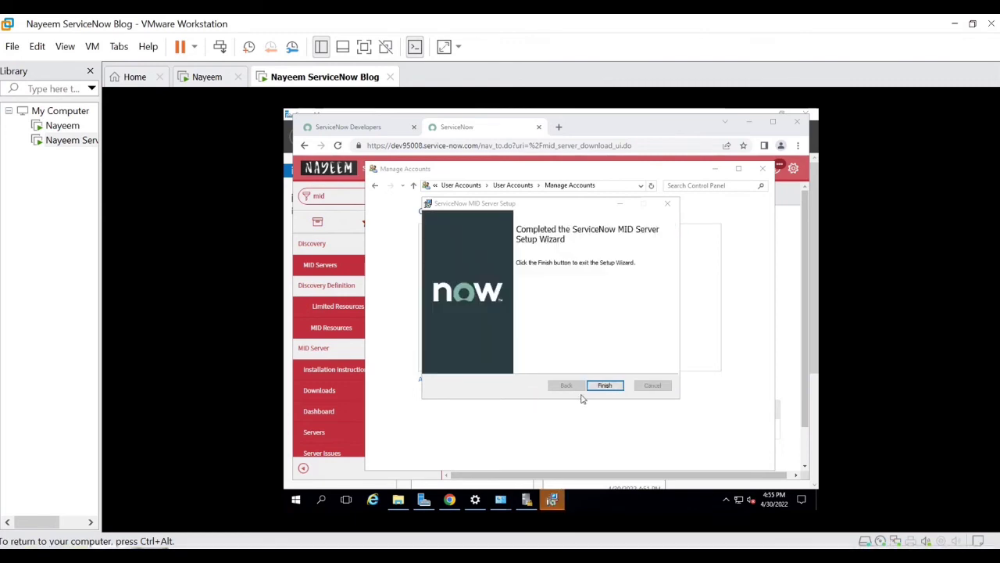
click(606, 388)
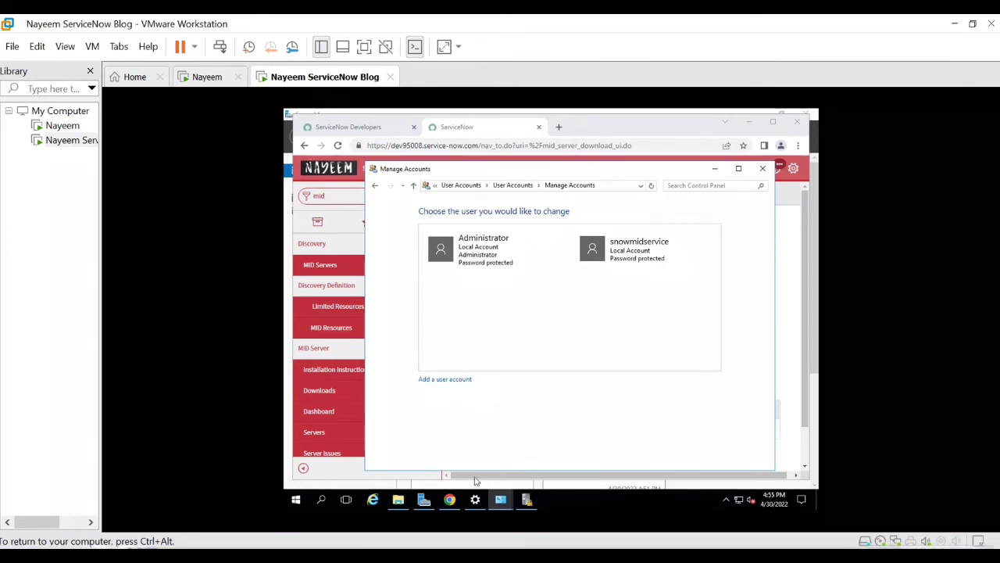
mouse_move(501, 500)
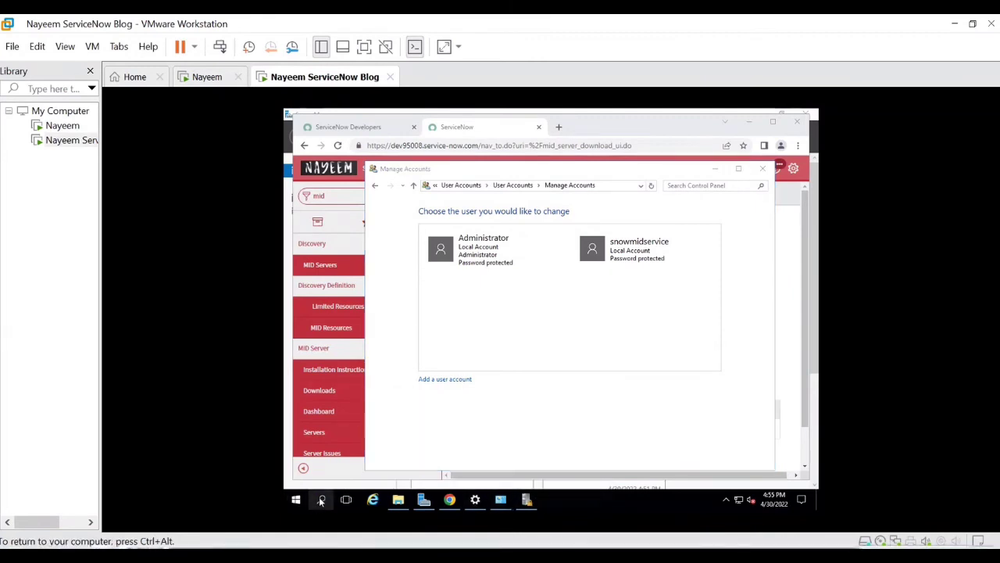
Step: Launch the Windows Services app from the search box
click(320, 500)
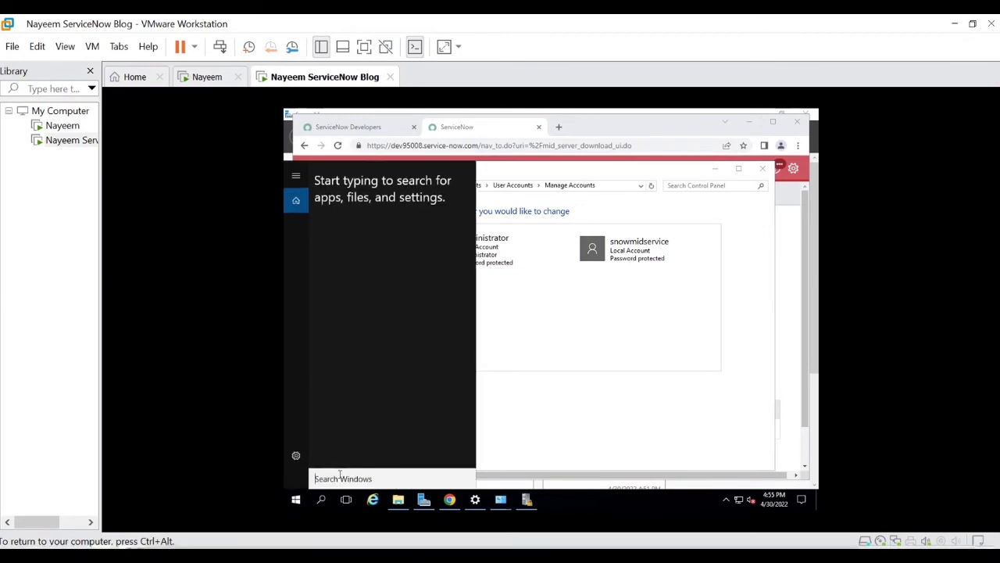
text(ser)
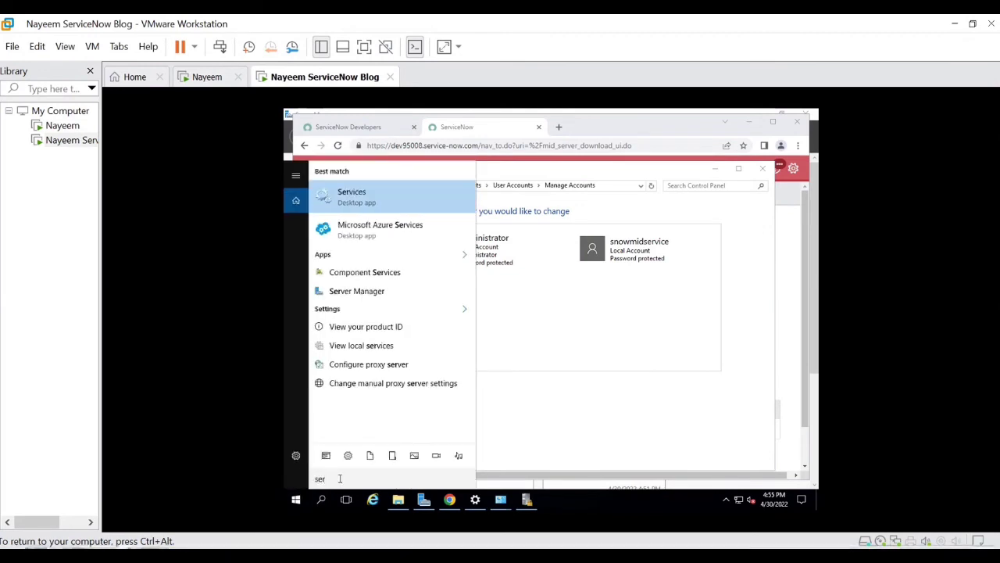
click(370, 197)
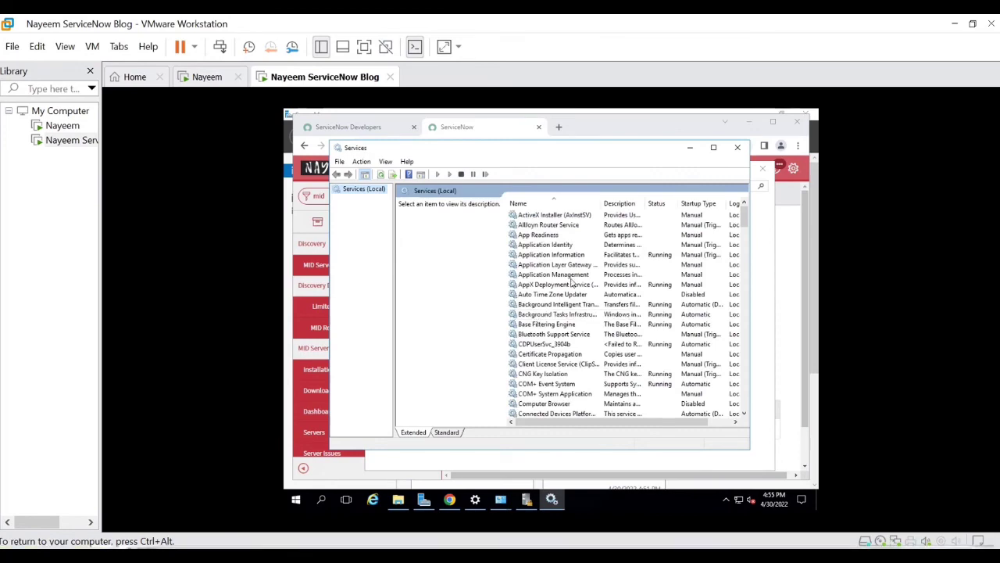
Step: Find the ServiceNow MID Server_Nayeem service and confirm it is Running with Automatic startup
scroll(573, 283, down, 5)
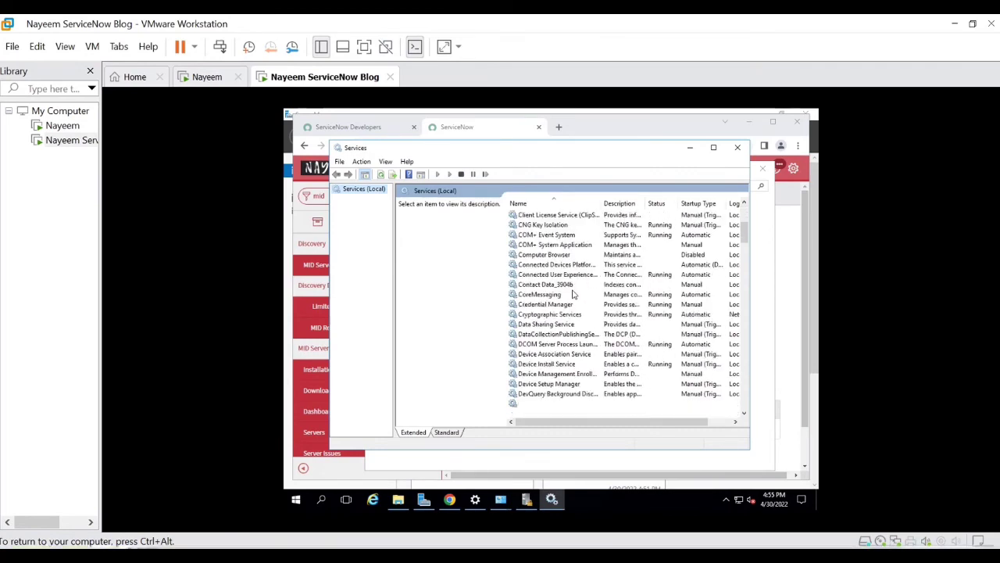
scroll(573, 293, down, 6)
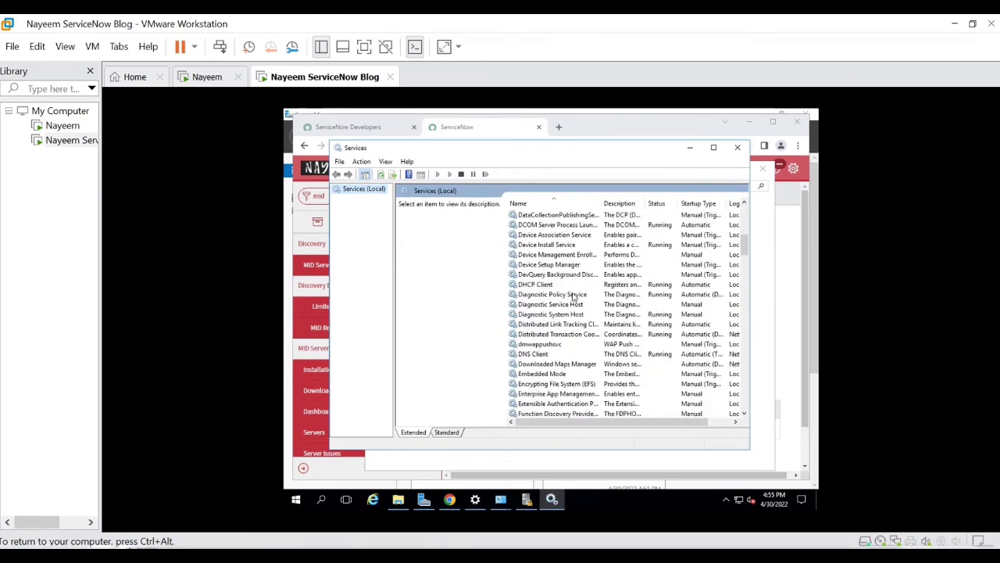
scroll(573, 297, down, 6)
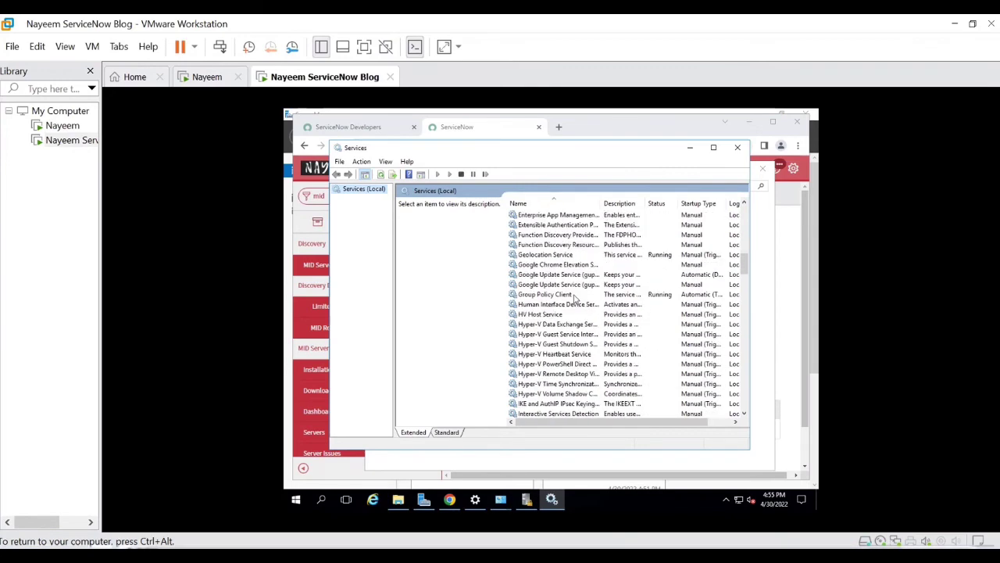
scroll(576, 299, down, 7)
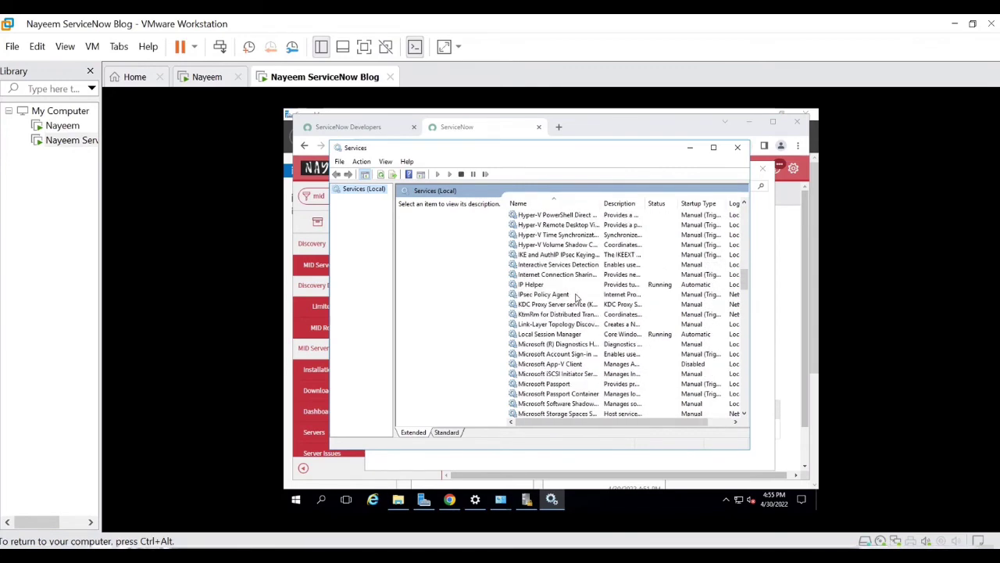
scroll(576, 306, down, 4)
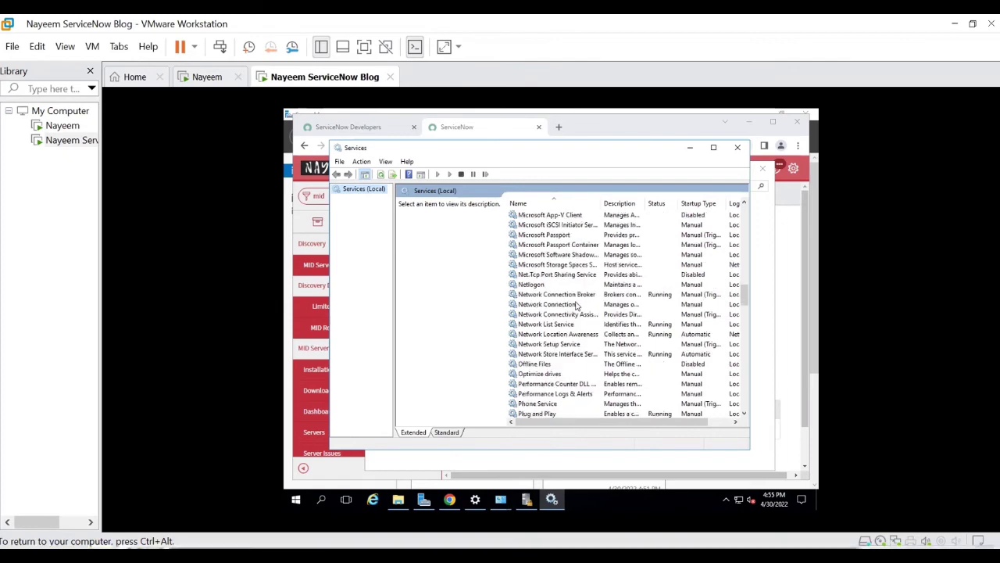
scroll(576, 306, down, 6)
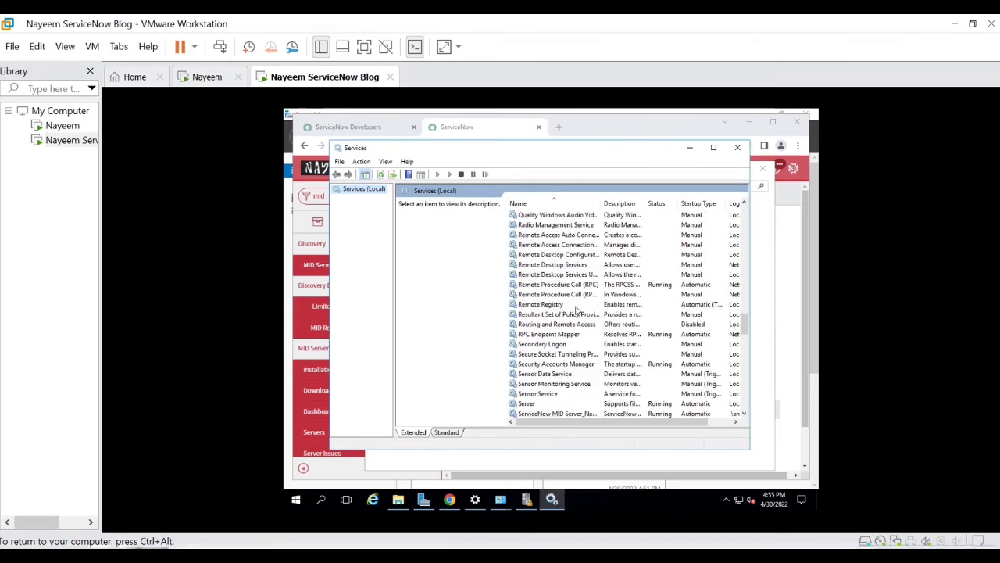
scroll(576, 311, down, 1)
click(589, 384)
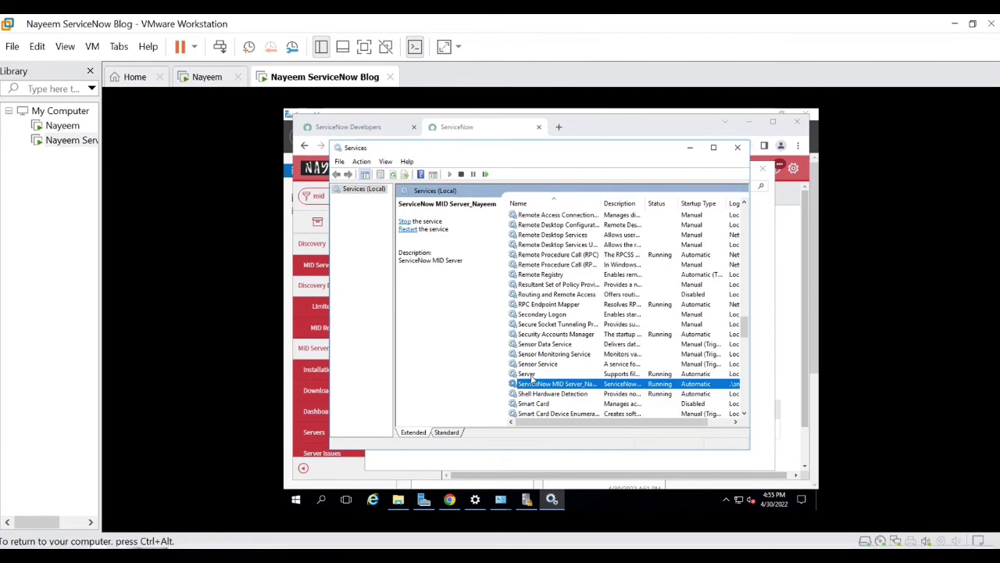
Step: Minimize the Services and Manage Accounts windows and go to the MID Server > Servers list
click(690, 147)
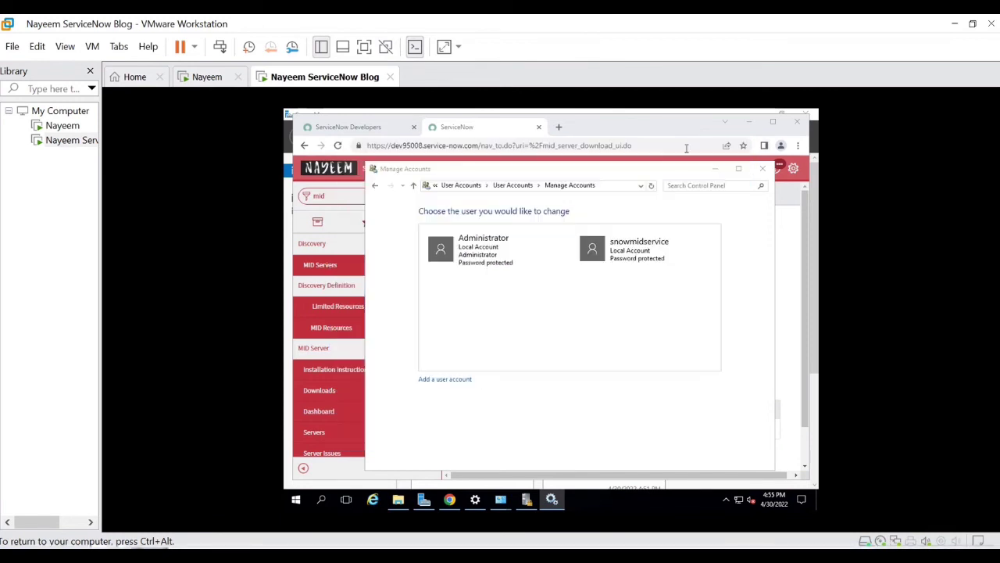
click(717, 172)
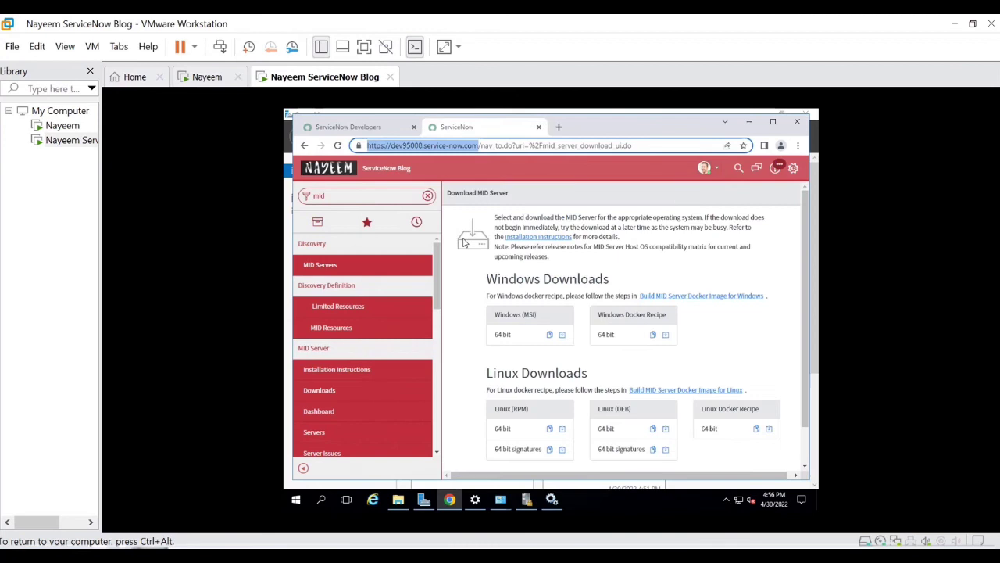
click(316, 438)
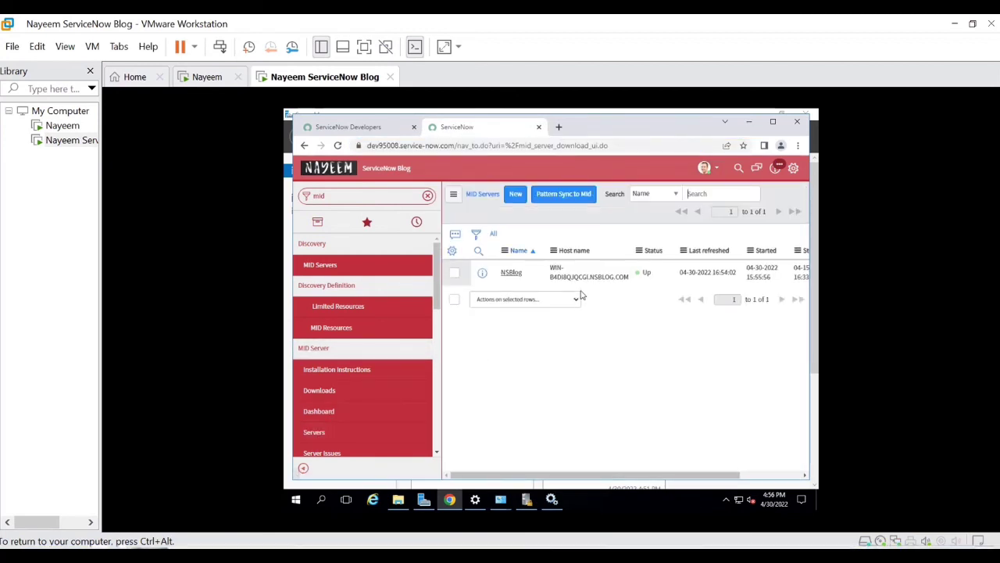
Step: Clear the list filter via the All breadcrumb so the new Nayeem record appears beside NSBlog
click(493, 234)
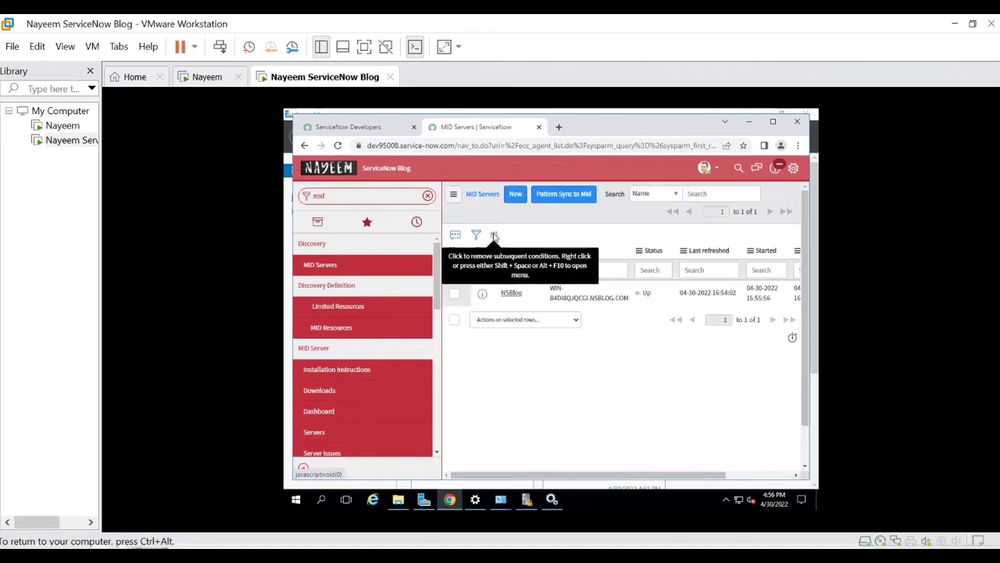
click(494, 237)
click(494, 237)
click(494, 236)
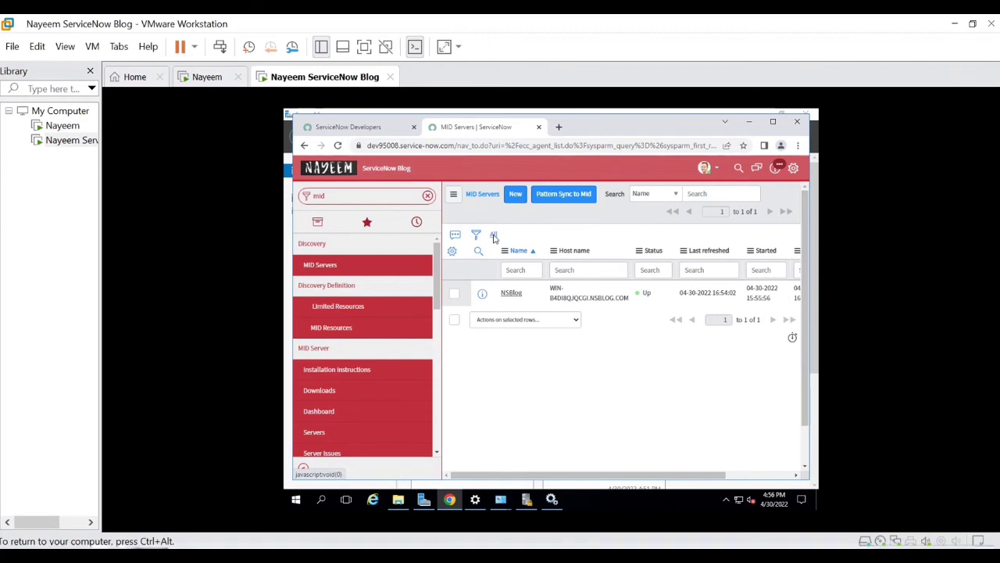
click(494, 237)
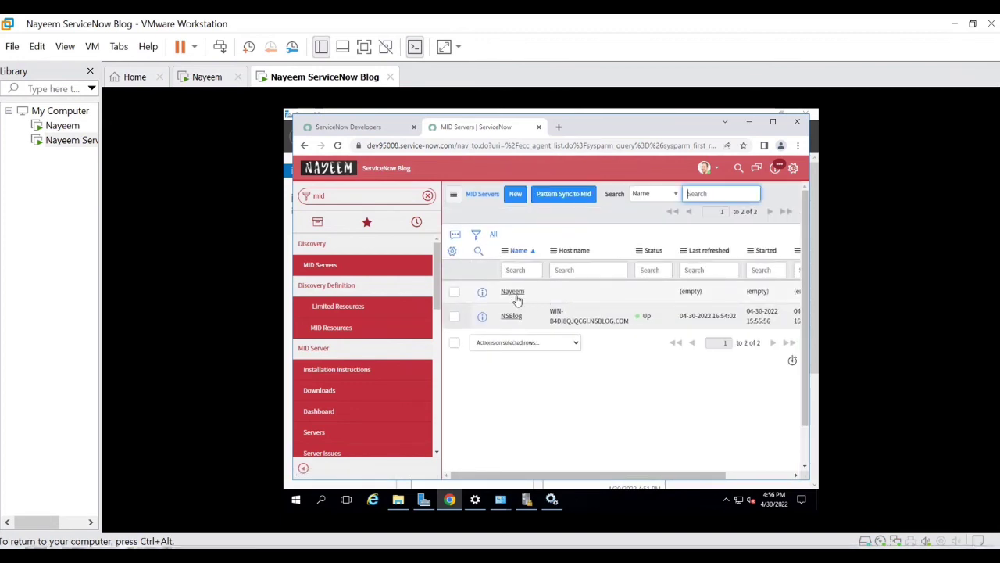
Step: Validate the new Nayeem MID server record, saving with all applications, capabilities and IP ranges allowed
click(517, 292)
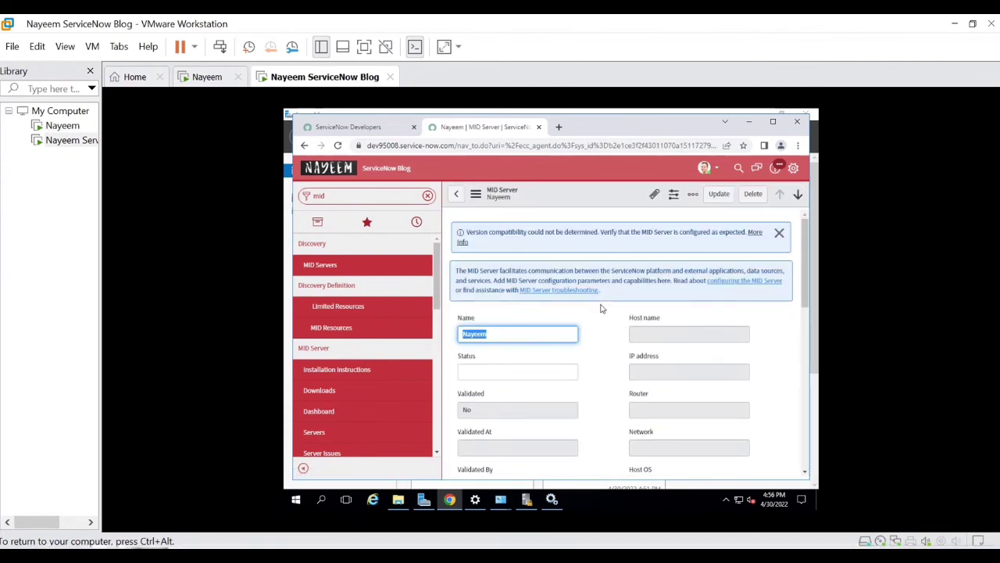
scroll(603, 328, down, 10)
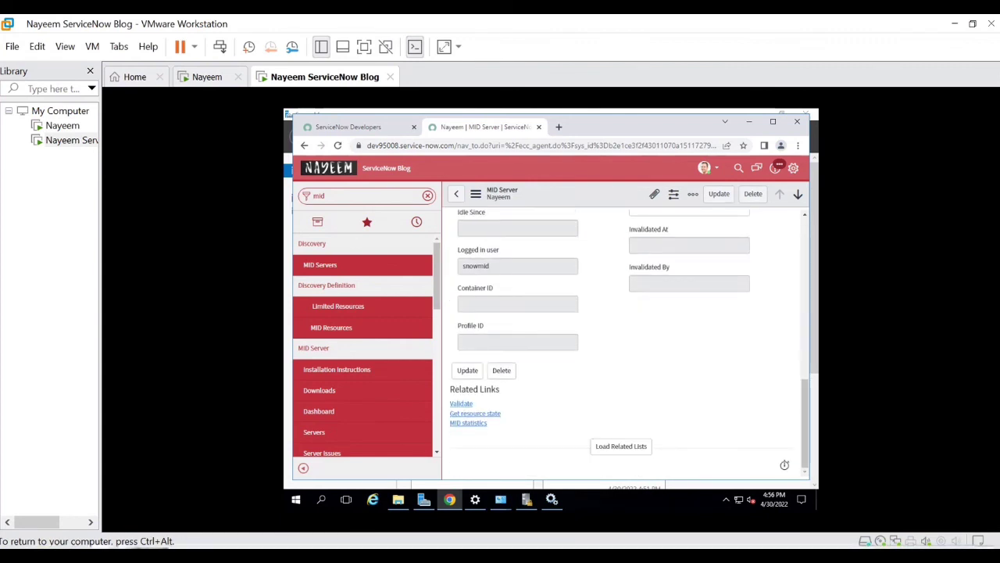
click(456, 405)
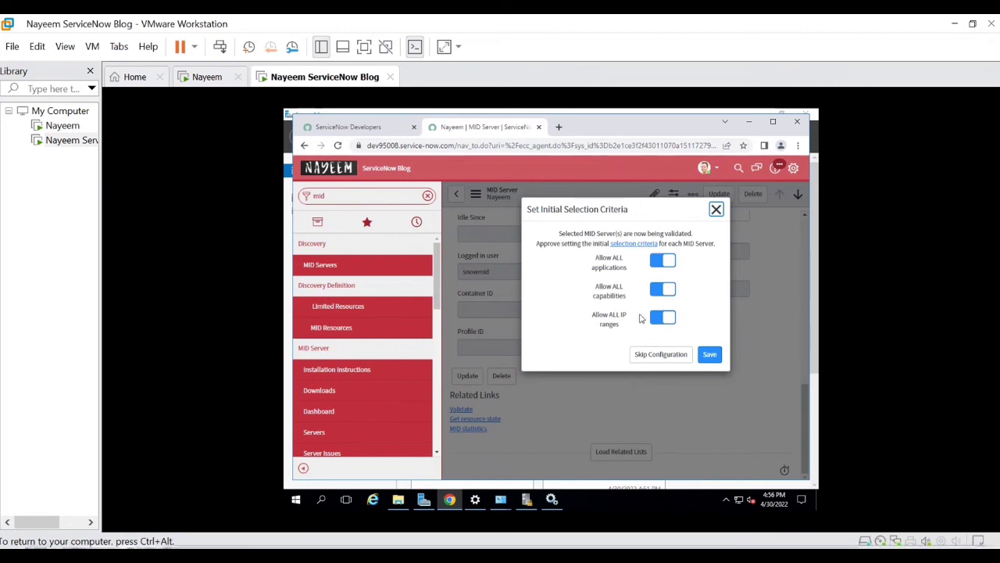
click(709, 355)
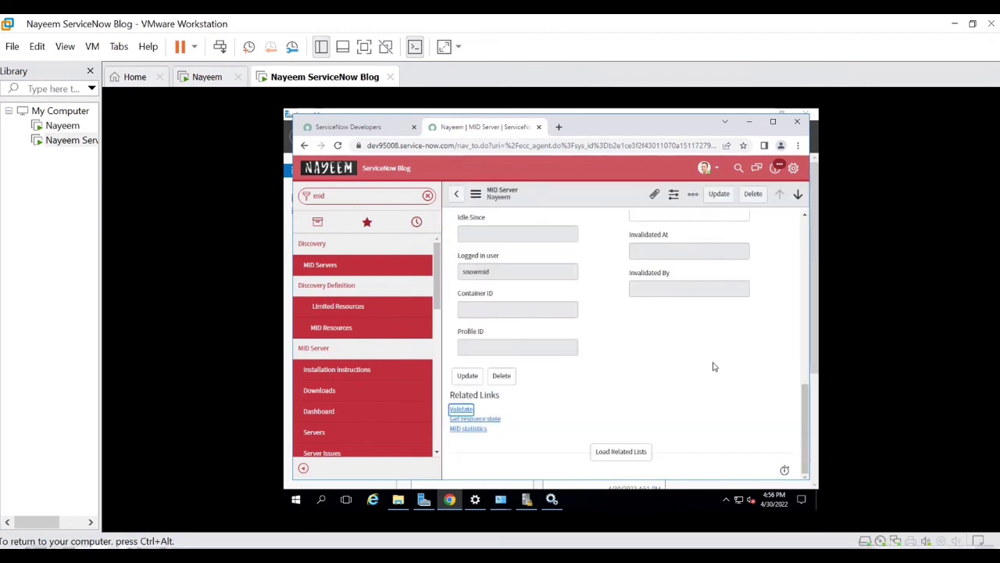
Step: Review the Nayeem MID server record's fields while validation runs
scroll(685, 370, up, 3)
scroll(684, 370, up, 3)
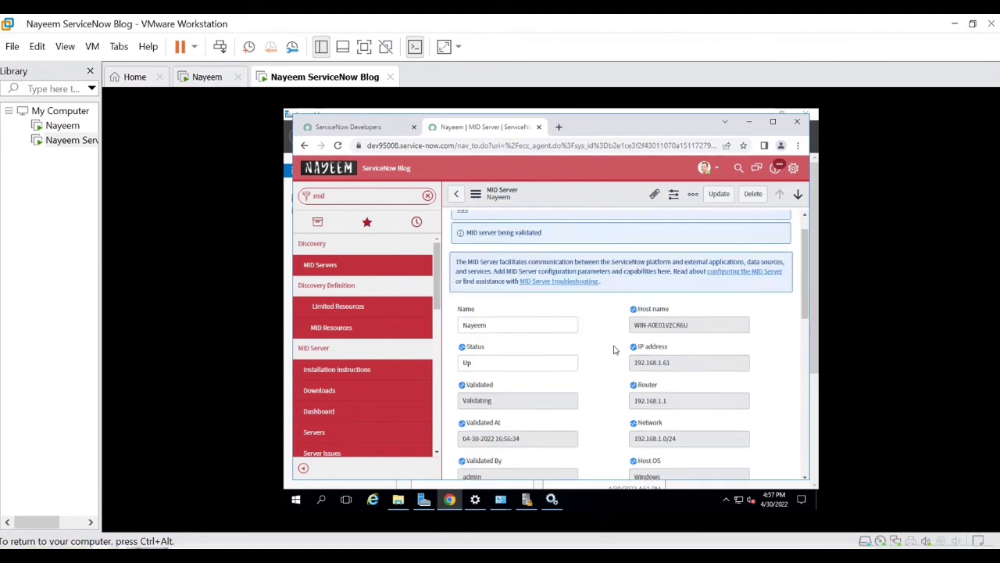
scroll(614, 349, down, 3)
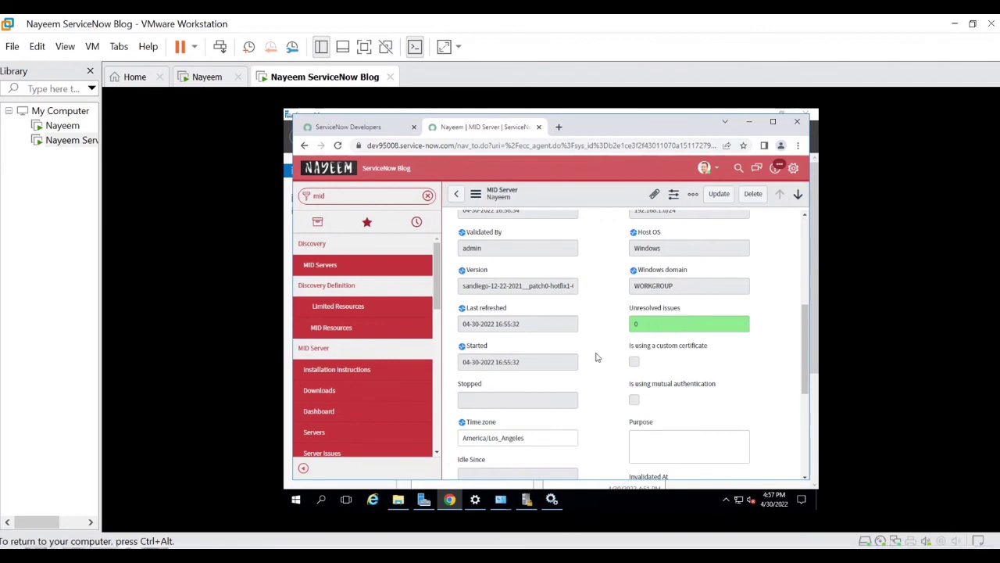
scroll(595, 360, up, 2)
scroll(596, 363, up, 1)
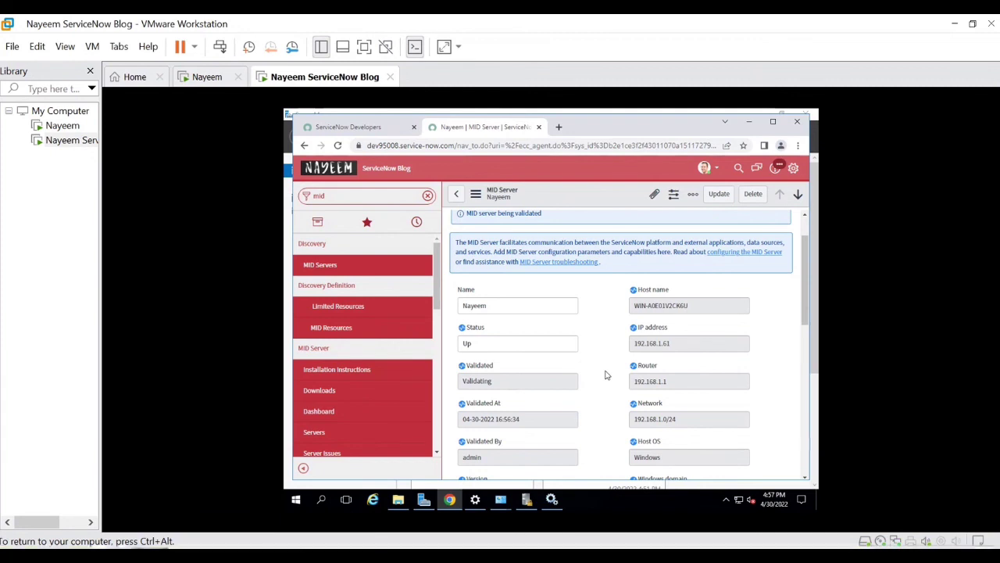
scroll(602, 332, up, 1)
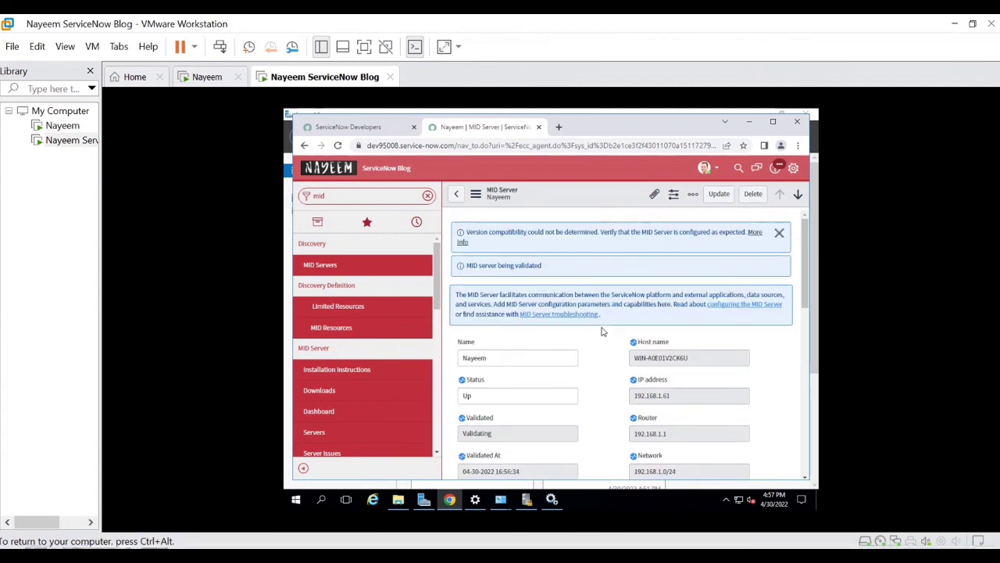
scroll(601, 332, down, 10)
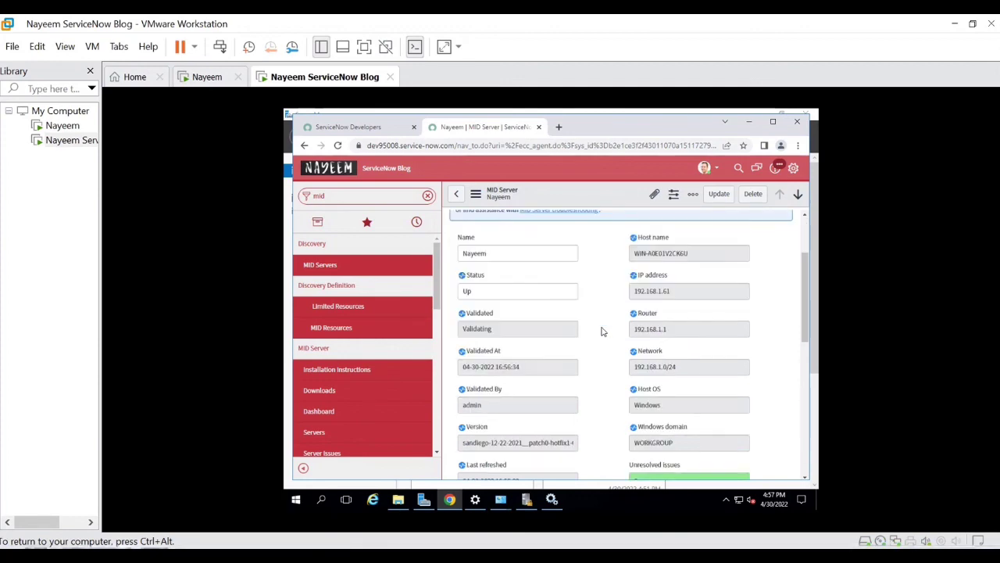
scroll(601, 331, down, 5)
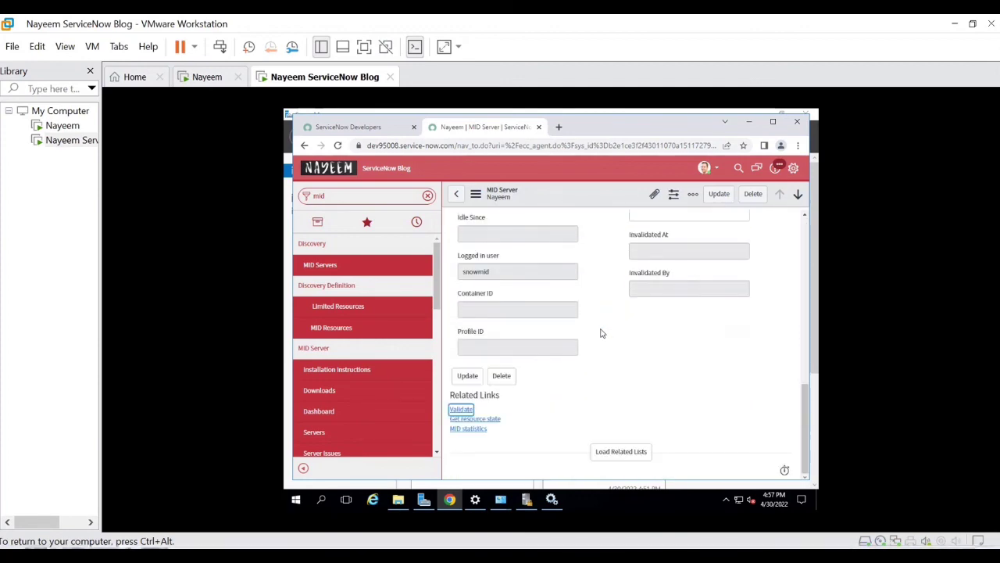
scroll(602, 332, up, 8)
scroll(602, 333, up, 1)
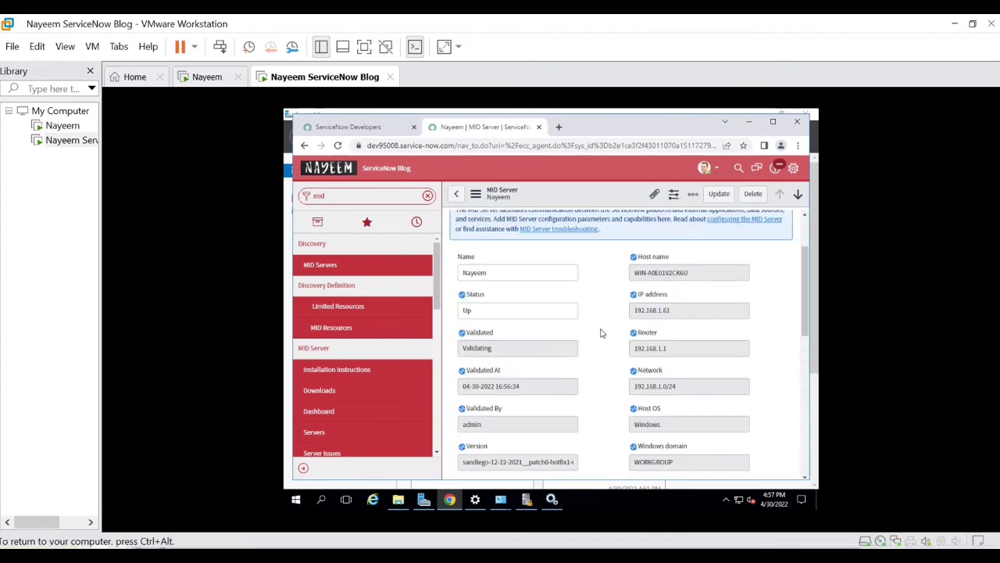
scroll(601, 332, up, 2)
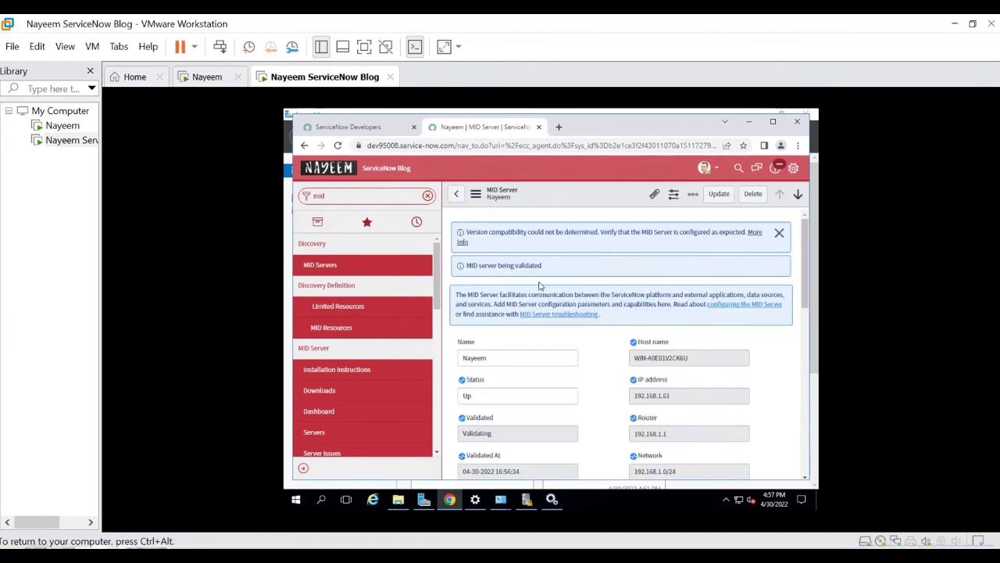
Step: Dismiss the info messages and reload the form, showing Status Up on host 192.168.1.61
click(779, 232)
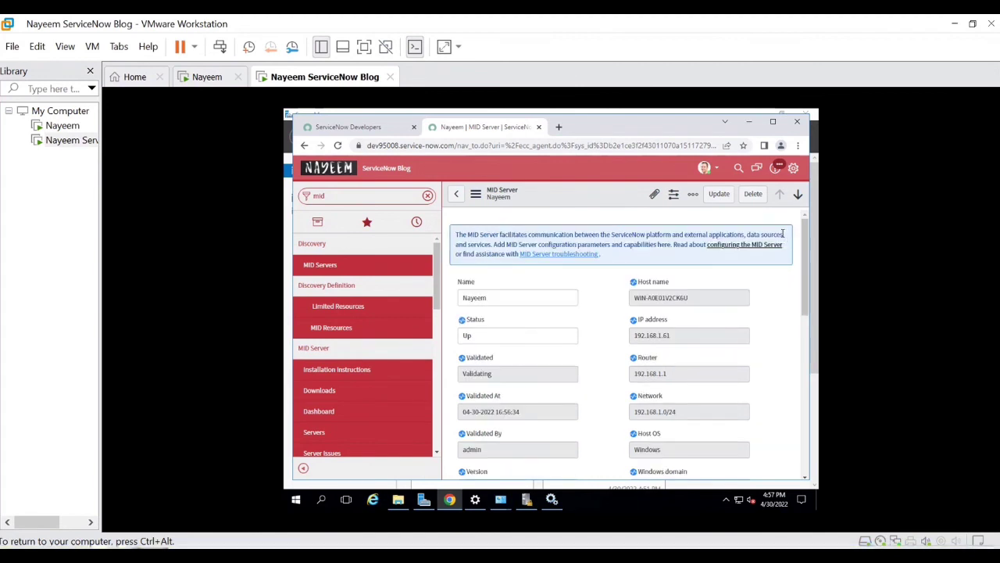
click(476, 194)
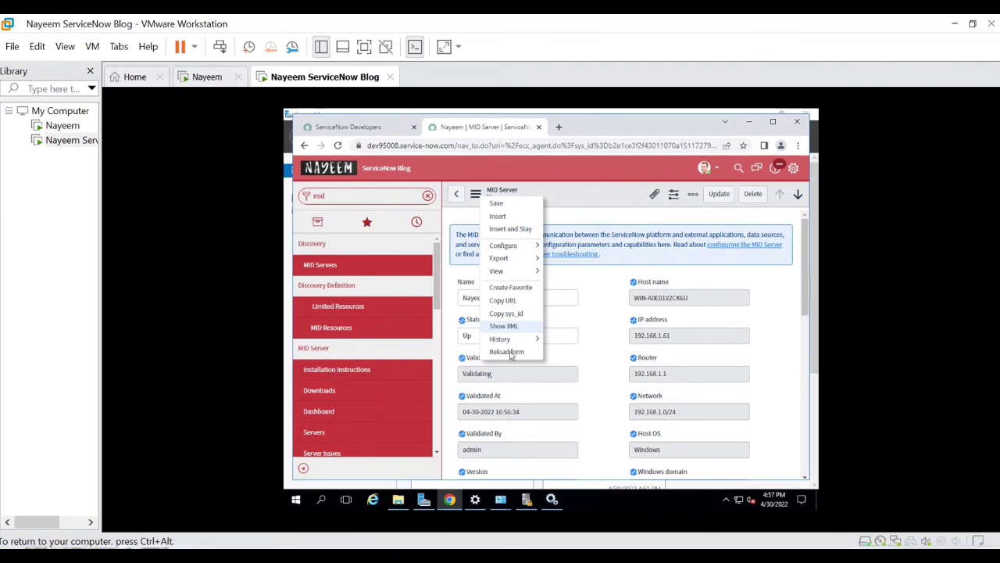
click(587, 361)
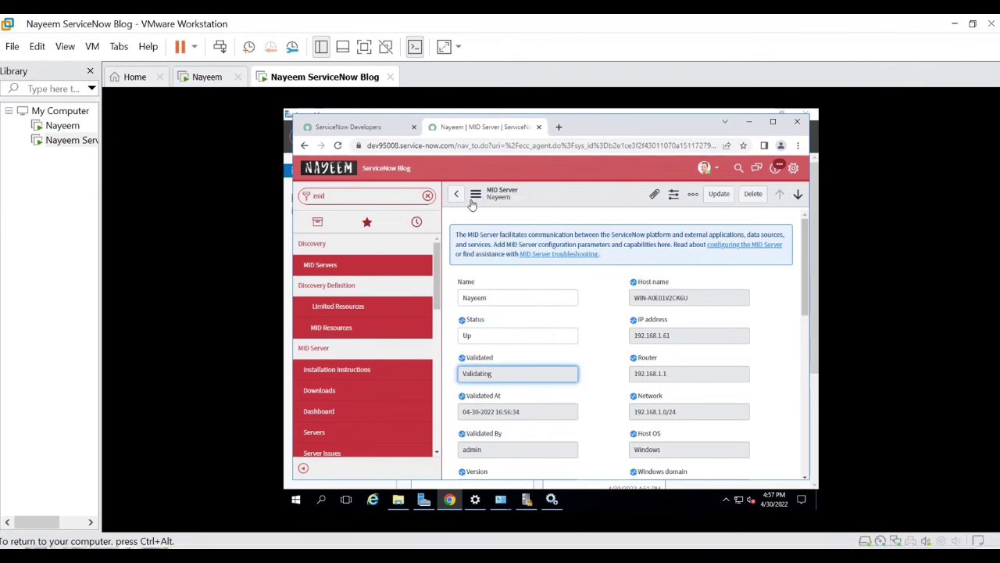